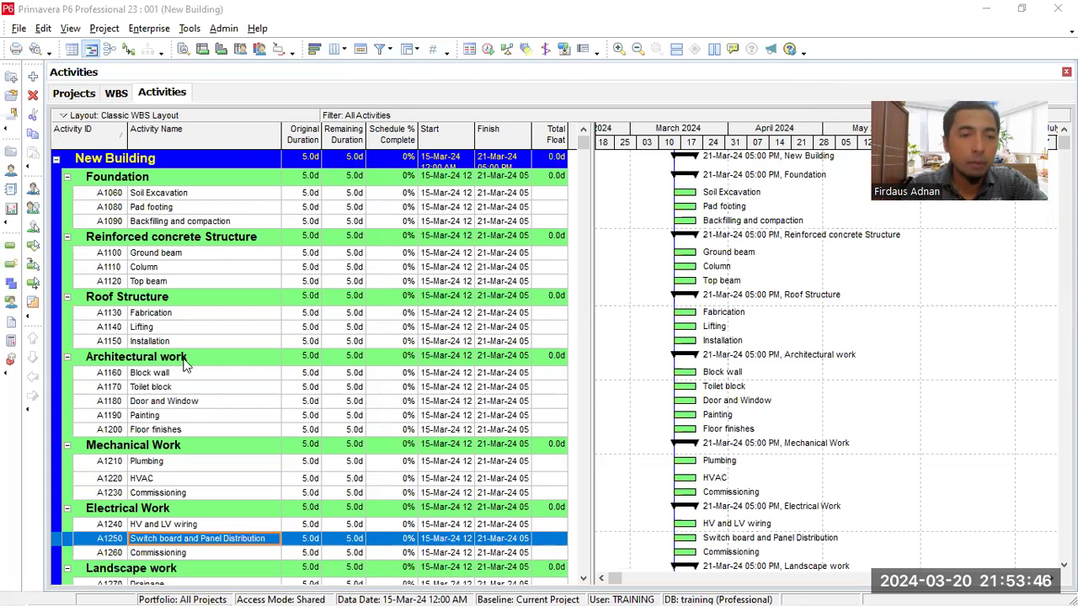
Step: Review the WBS groups and their activities throughout the New Building activity list, from Foundation to Preparation Work
scroll(217, 366, "down", 2)
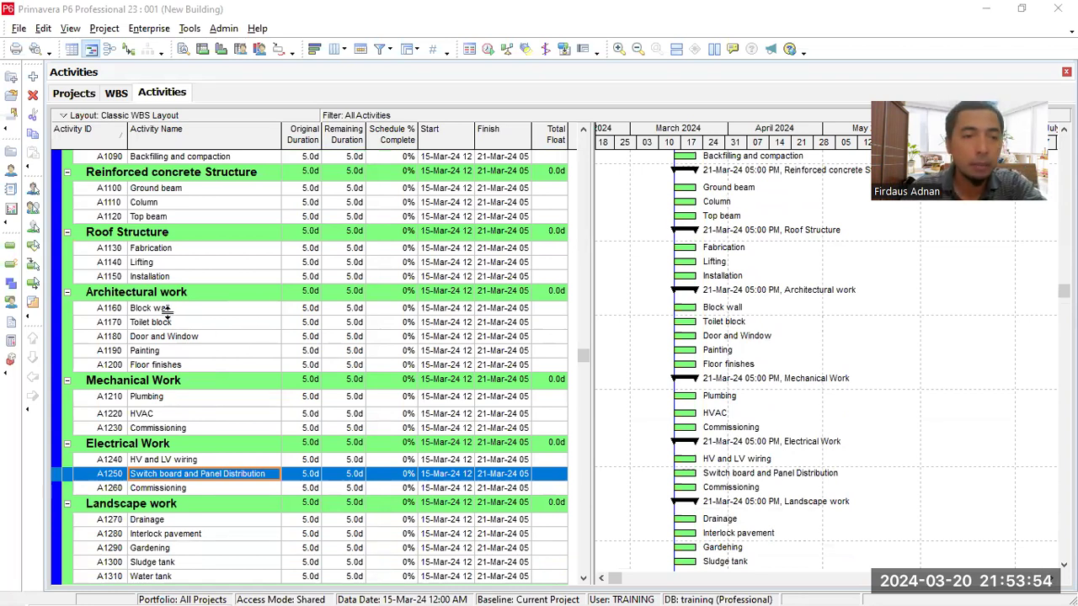
scroll(166, 314, "down", 1)
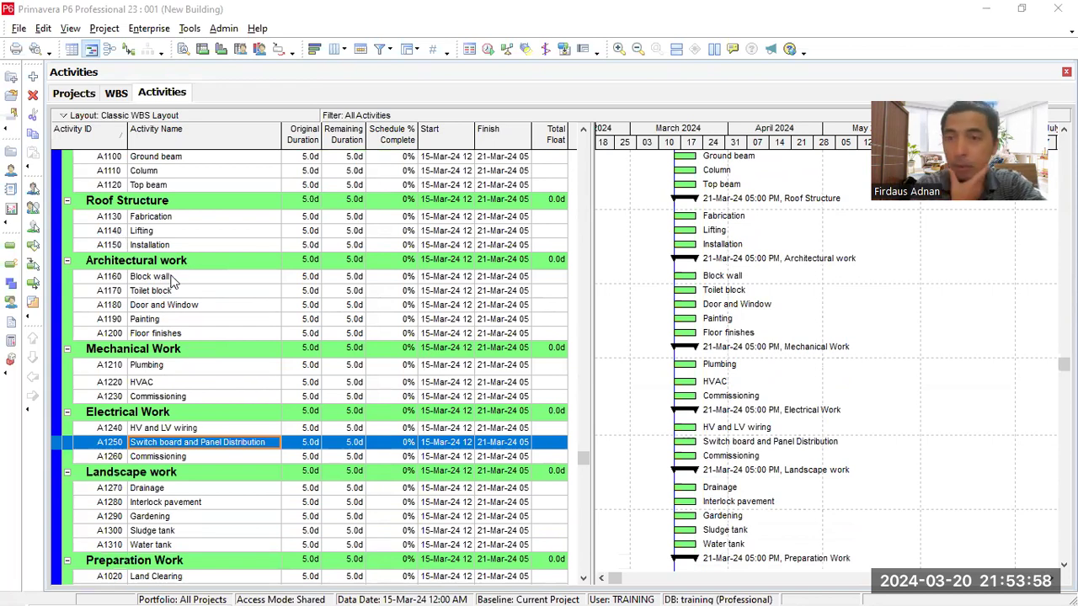
scroll(189, 286, "down", 1)
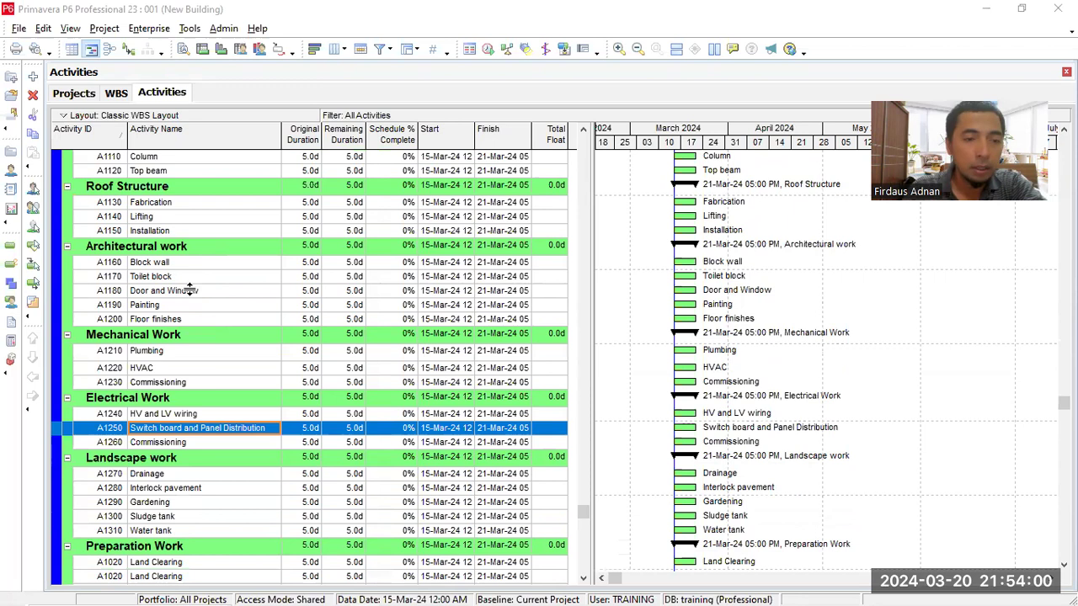
left_click(248, 462)
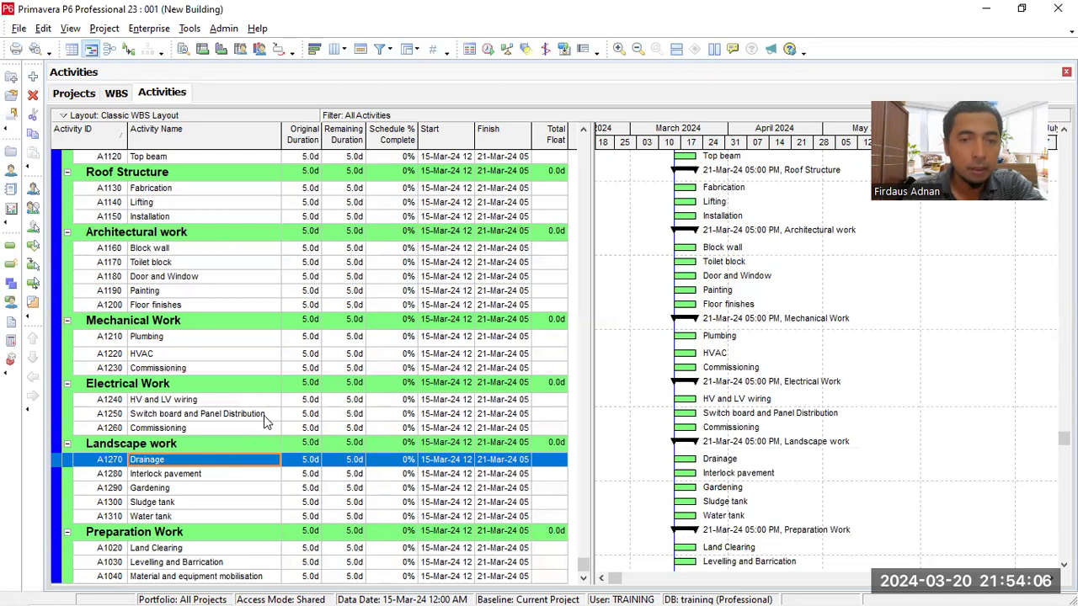
scroll(169, 278, "up", 3)
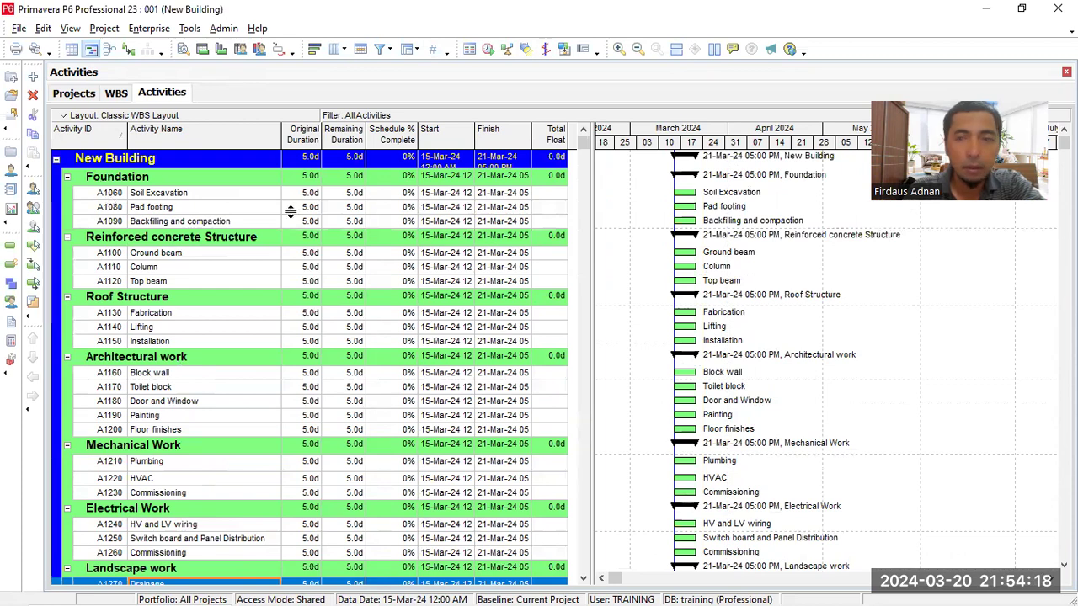
scroll(274, 392, "down", 2)
scroll(274, 390, "down", 2)
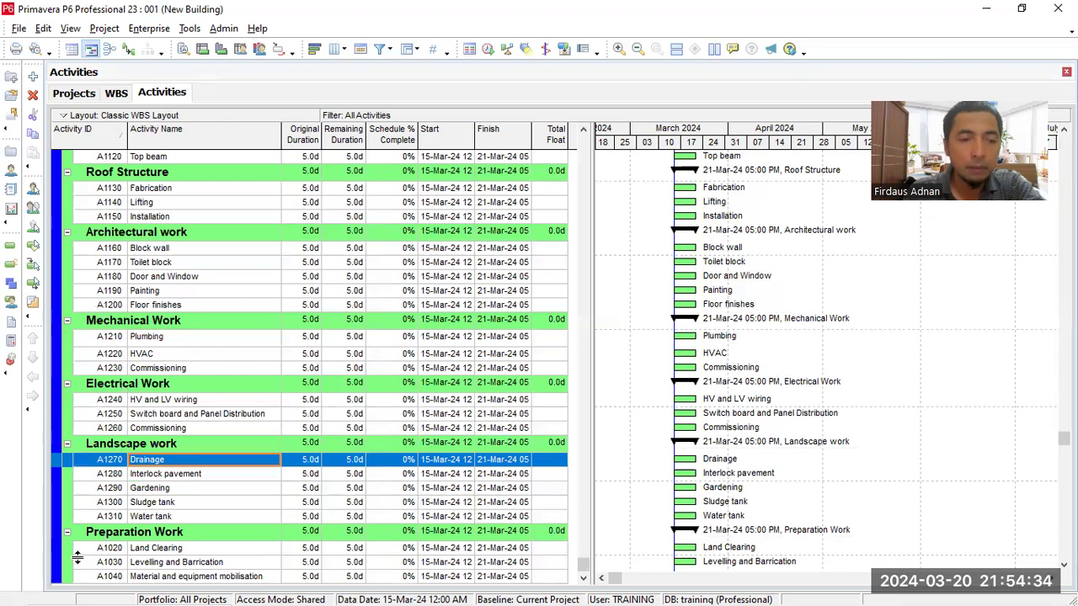
scroll(70, 243, "up", 4)
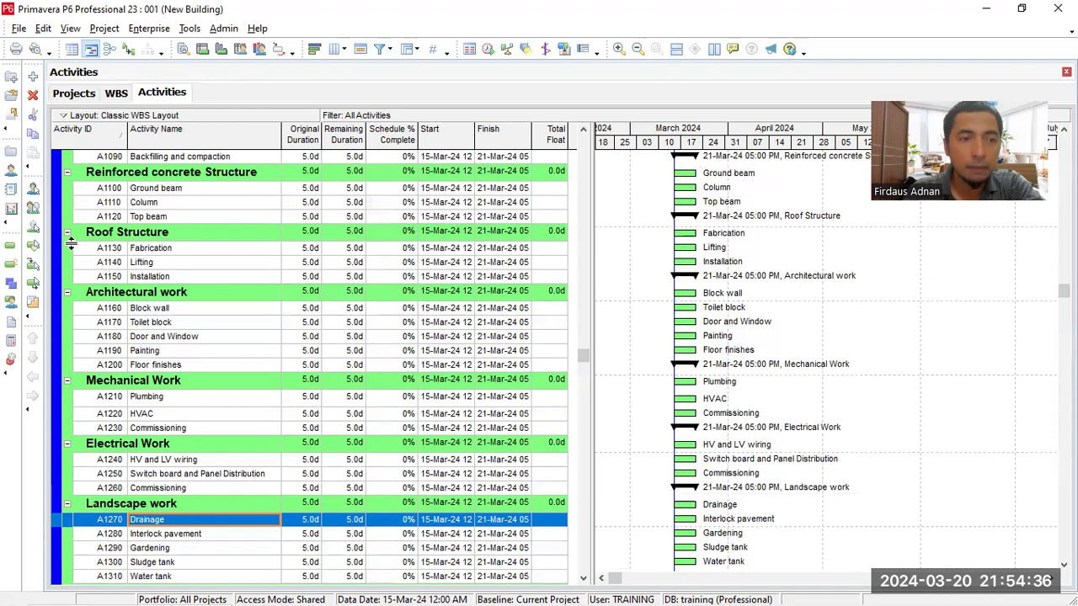
scroll(81, 253, "down", 4)
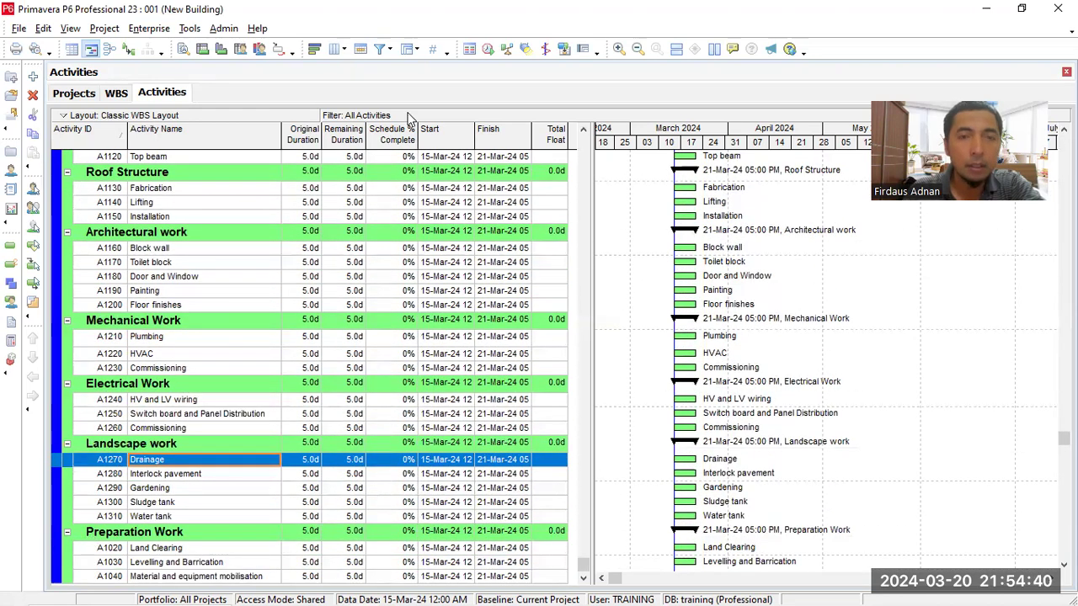
scroll(262, 173, "up", 3)
scroll(160, 173, "up", 2)
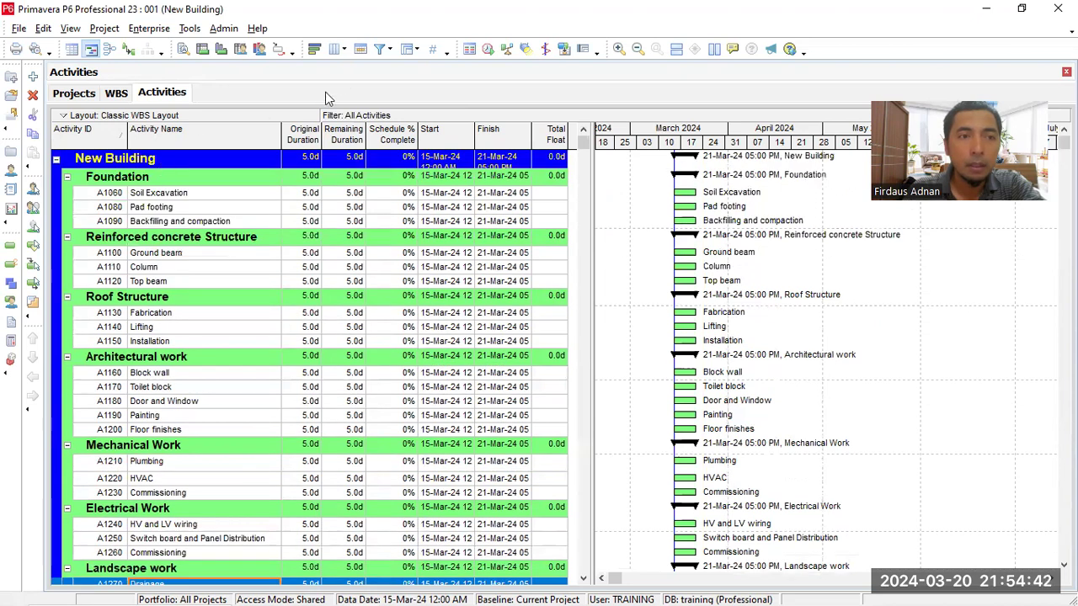
Step: Compare the position of Preparation Work in the WBS with its position in the activity list
left_click(116, 93)
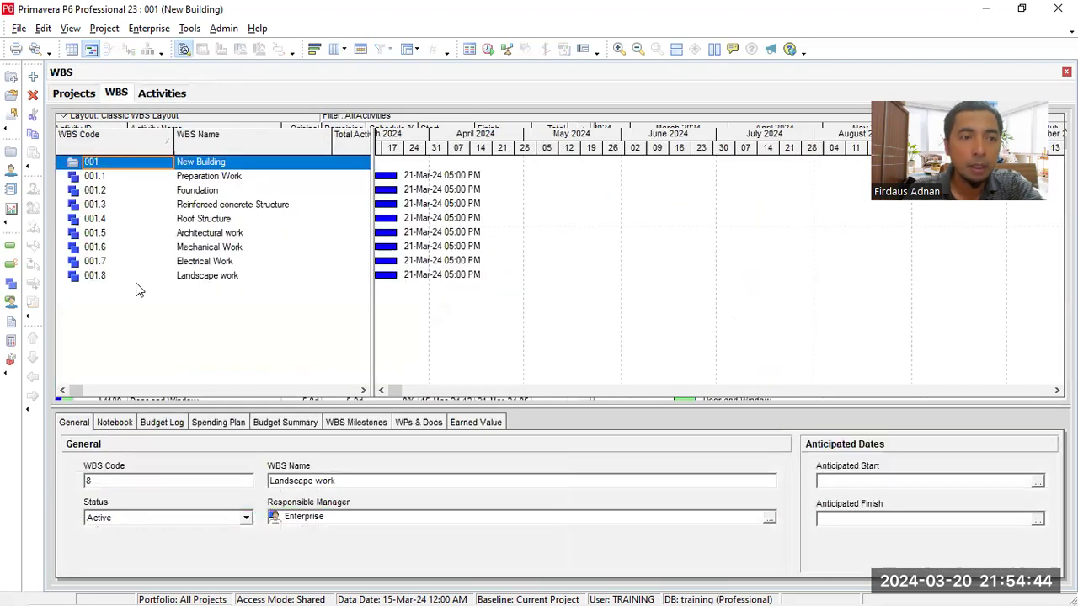
left_click(200, 173)
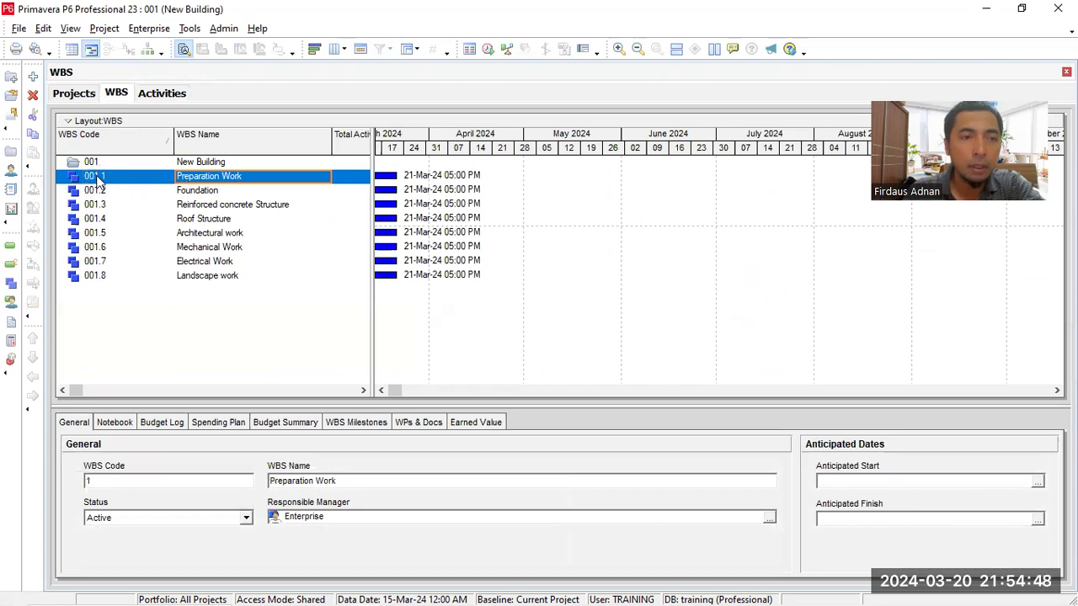
left_click(162, 94)
scroll(168, 384, "down", 2)
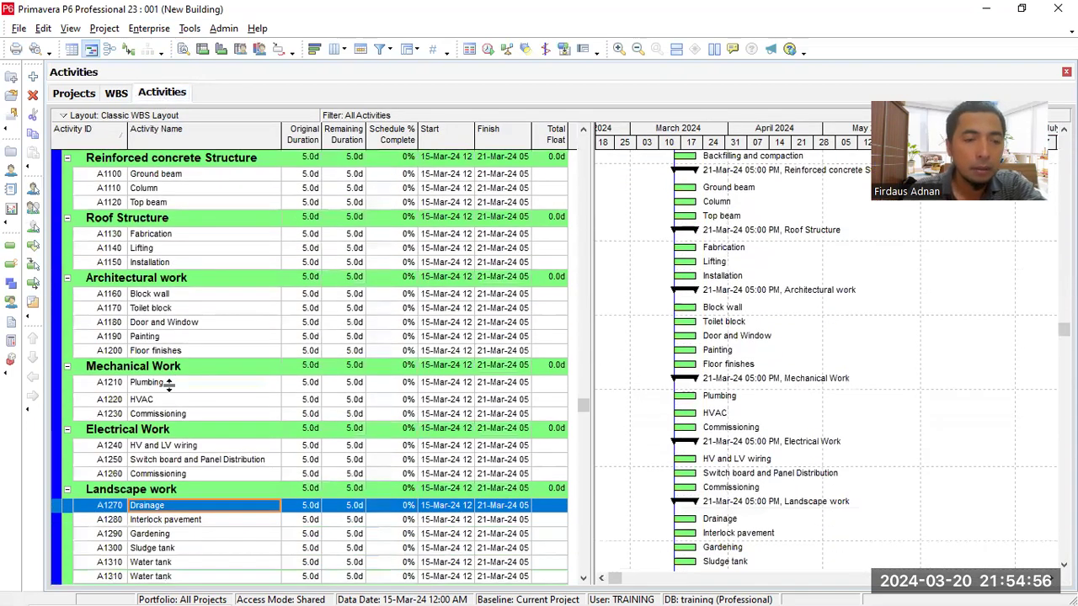
scroll(116, 506, "down", 1)
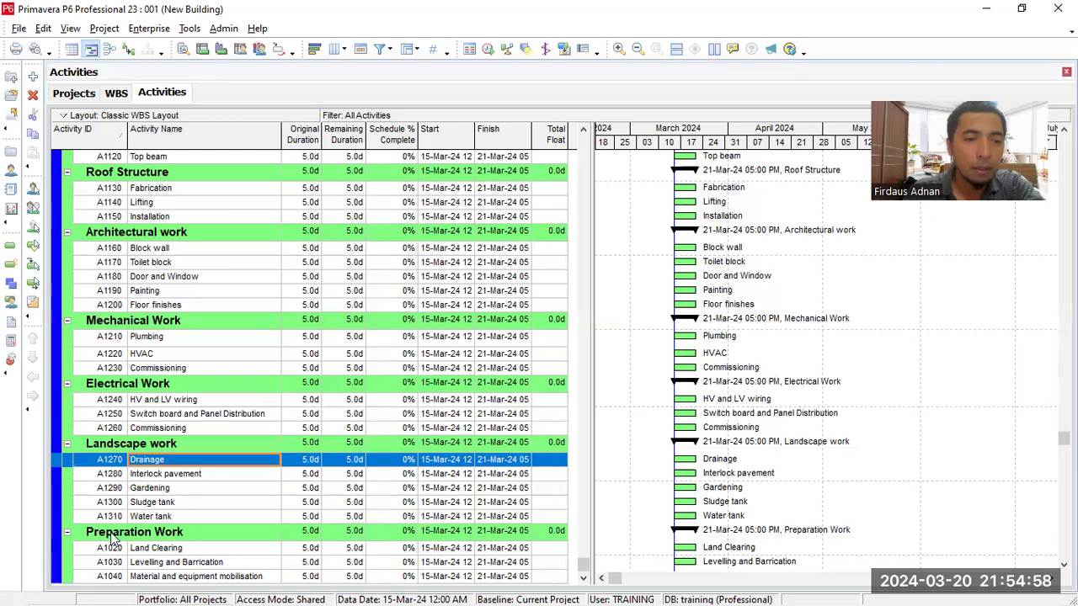
Step: Turn on alphabetical sorting of the bands for WBS level 1 in Group and Sort and apply it
left_click(113, 536)
left_click(409, 49)
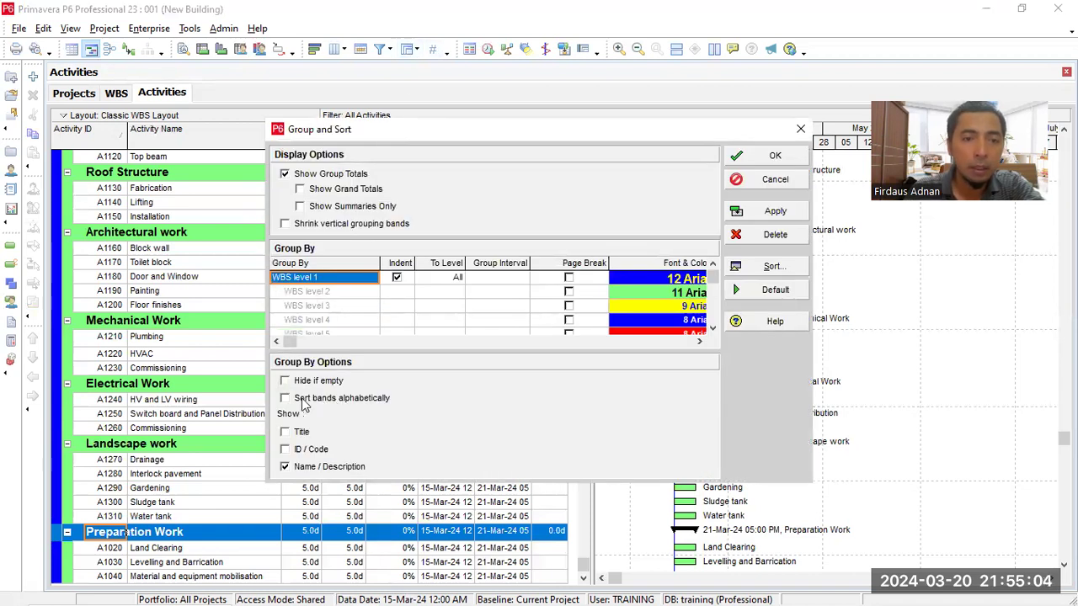
left_click(295, 400)
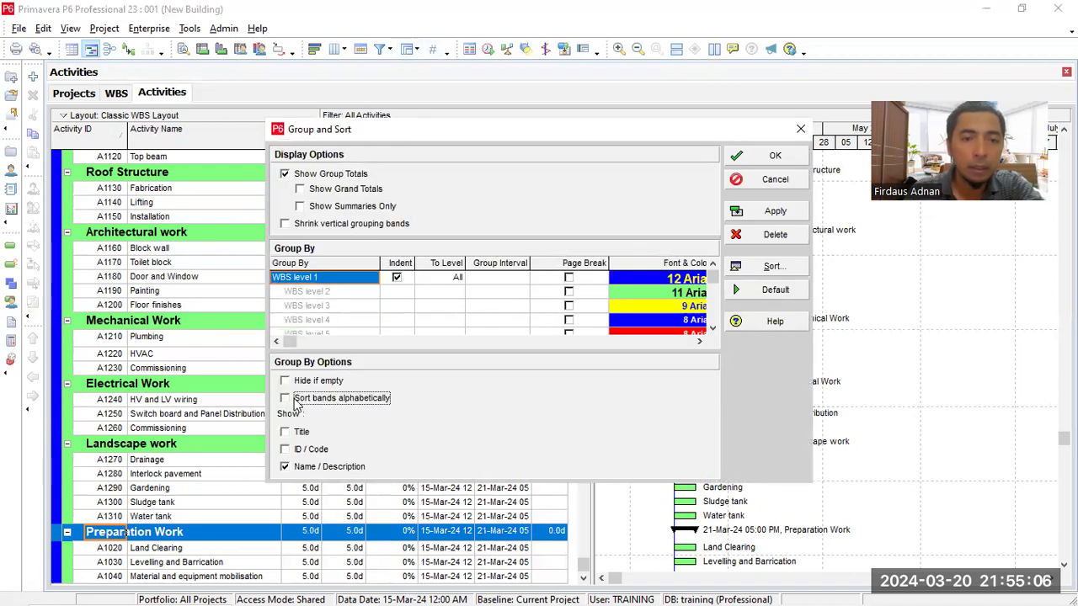
left_click(774, 211)
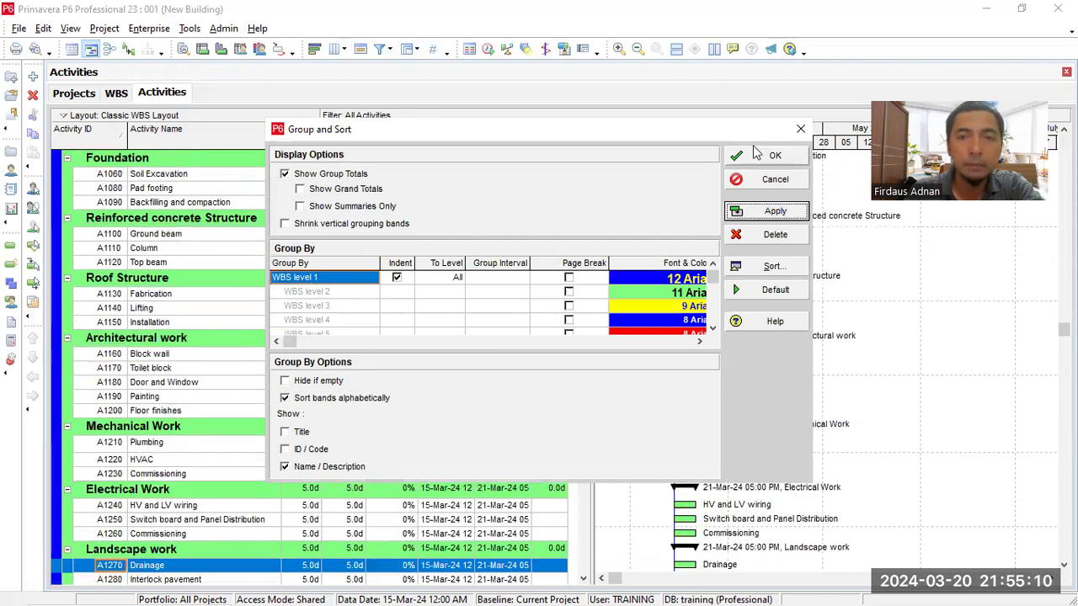
Step: Show the ID / Code in the WBS band titles, accept the grouping settings and check the band order
left_click(295, 450)
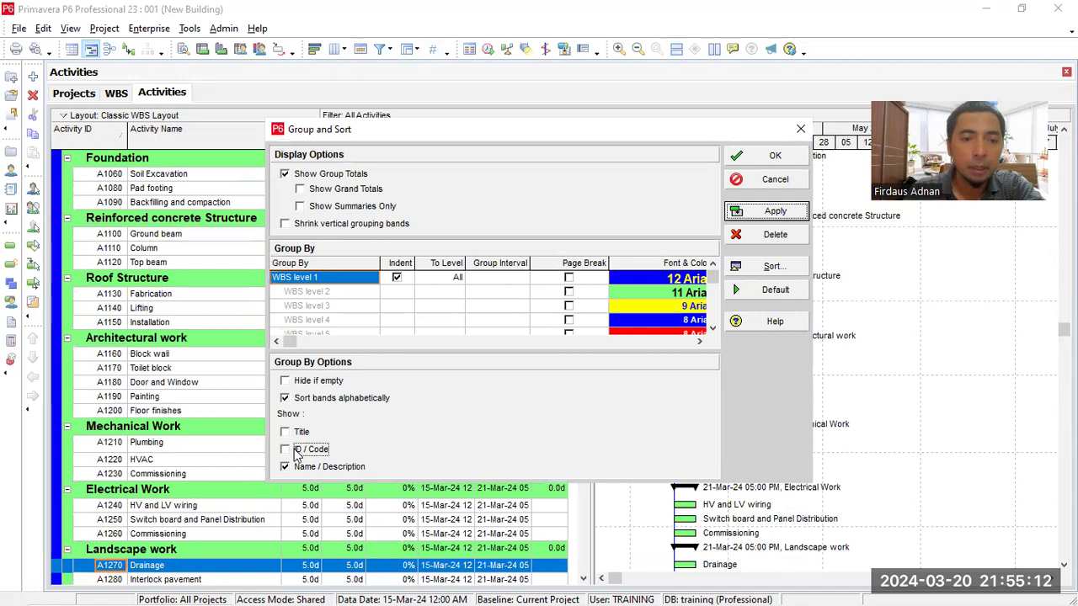
left_click(770, 212)
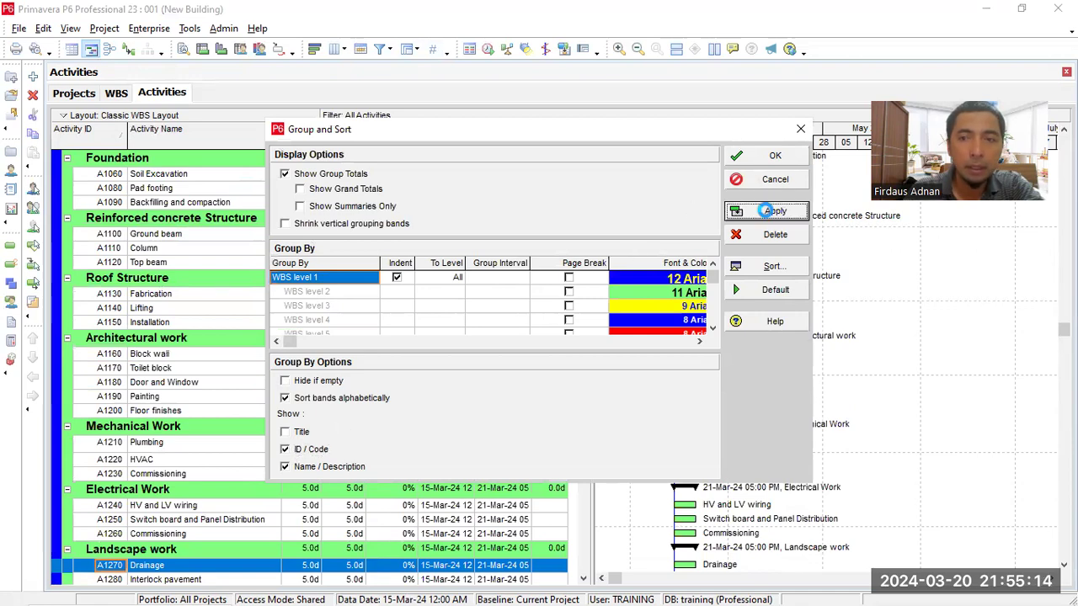
left_click(775, 156)
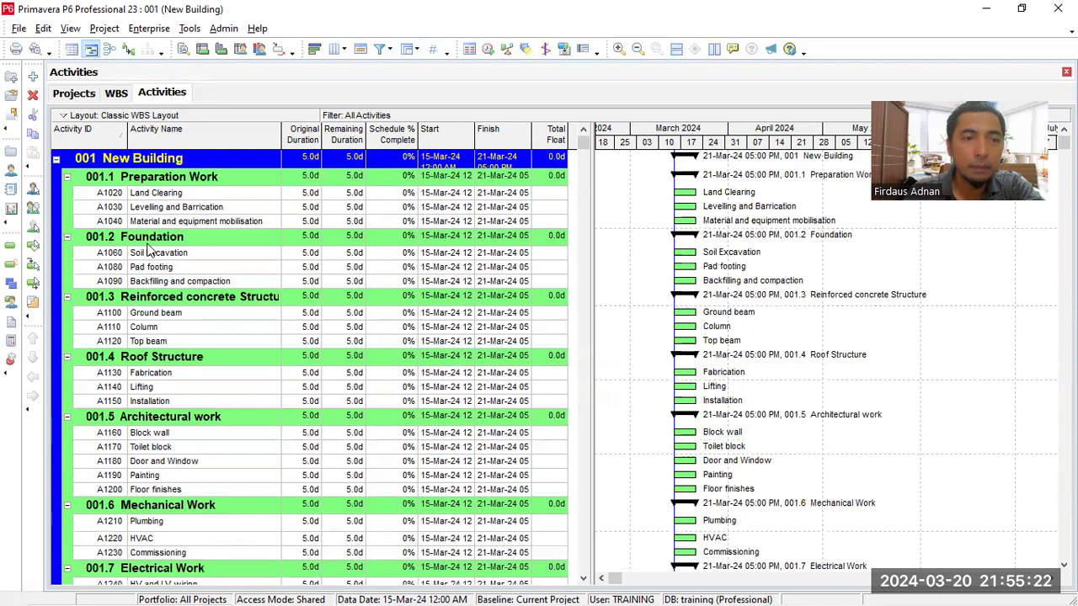
scroll(74, 299, "down", 1)
scroll(73, 300, "up", 1)
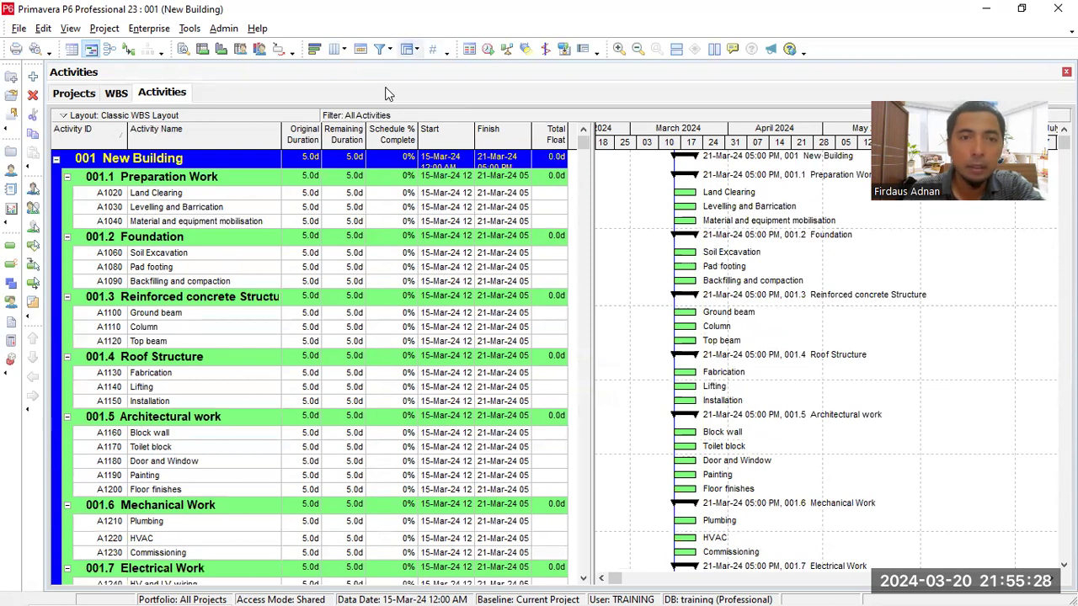
Step: Hide the ID / Code in the WBS band titles, keeping only Name / Description, and accept the grouping settings
left_click(406, 49)
left_click(297, 451)
left_click(774, 211)
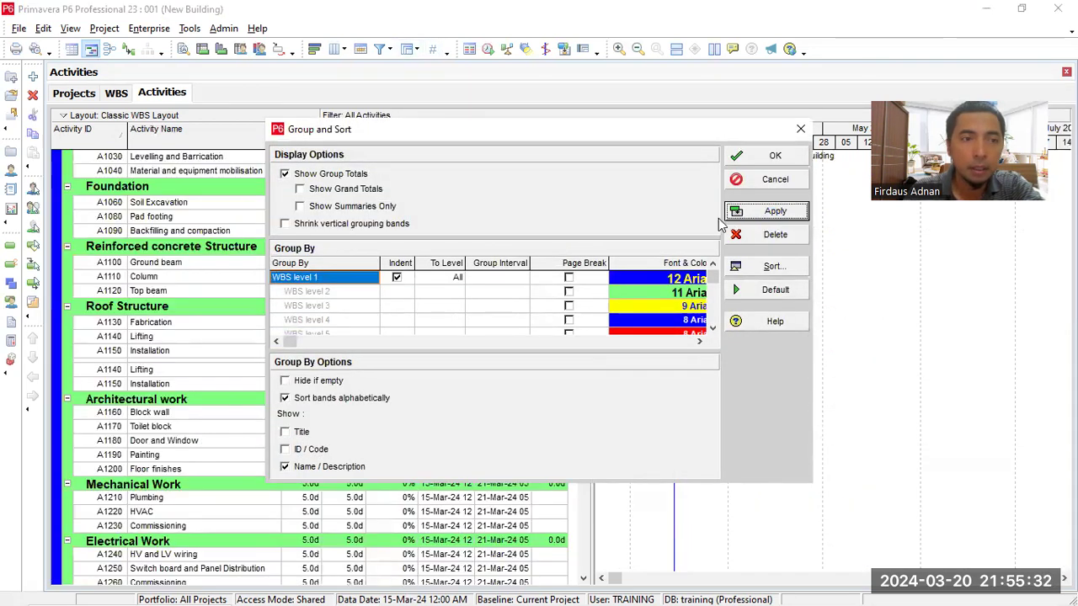
left_click(754, 157)
scroll(156, 287, "up", 5)
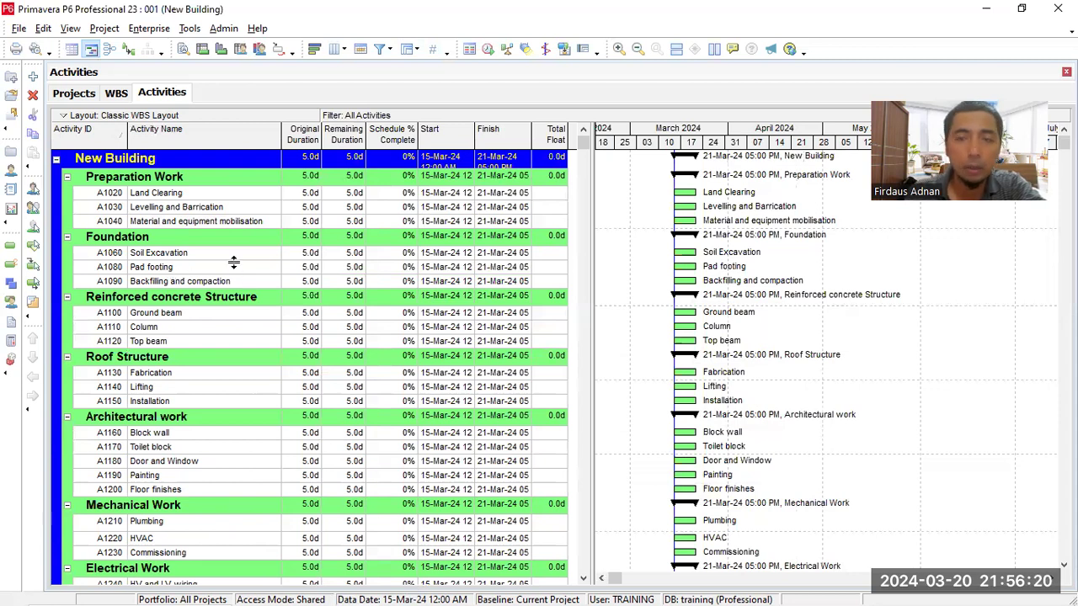
Step: Go through the Preparation Work activities: Land Clearing, Levelling and Barrication, and Material and equipment mobilisation
left_click(203, 199)
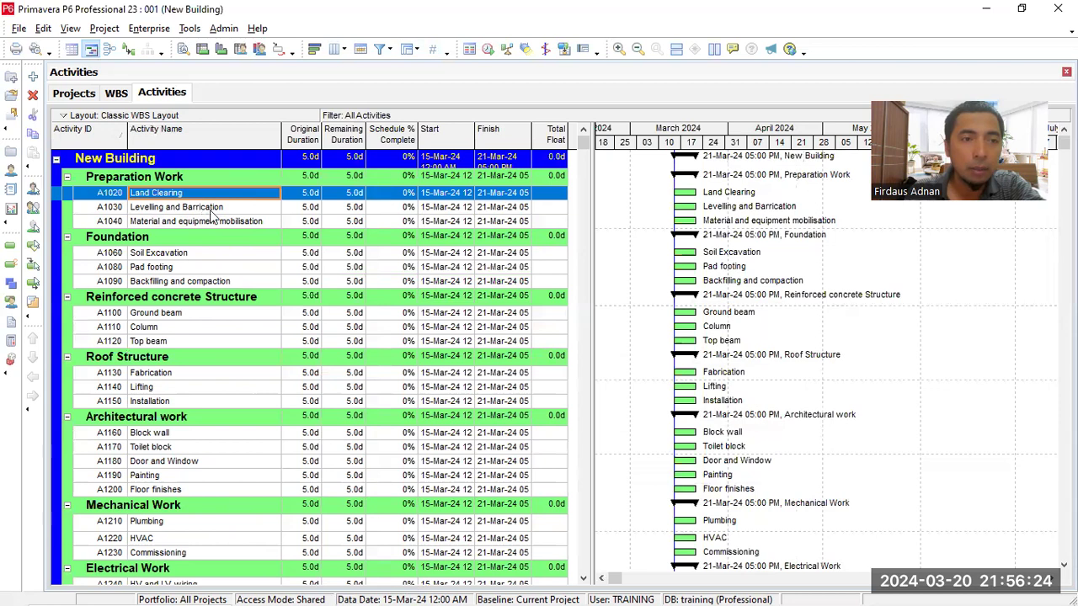
left_click(211, 213)
left_click(217, 224)
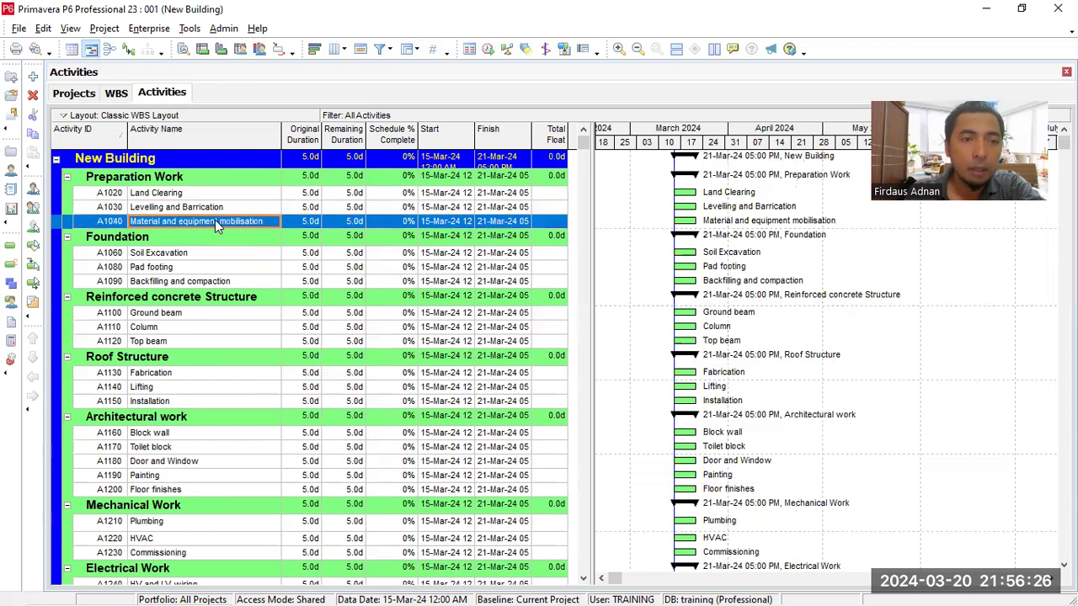
left_click(217, 210)
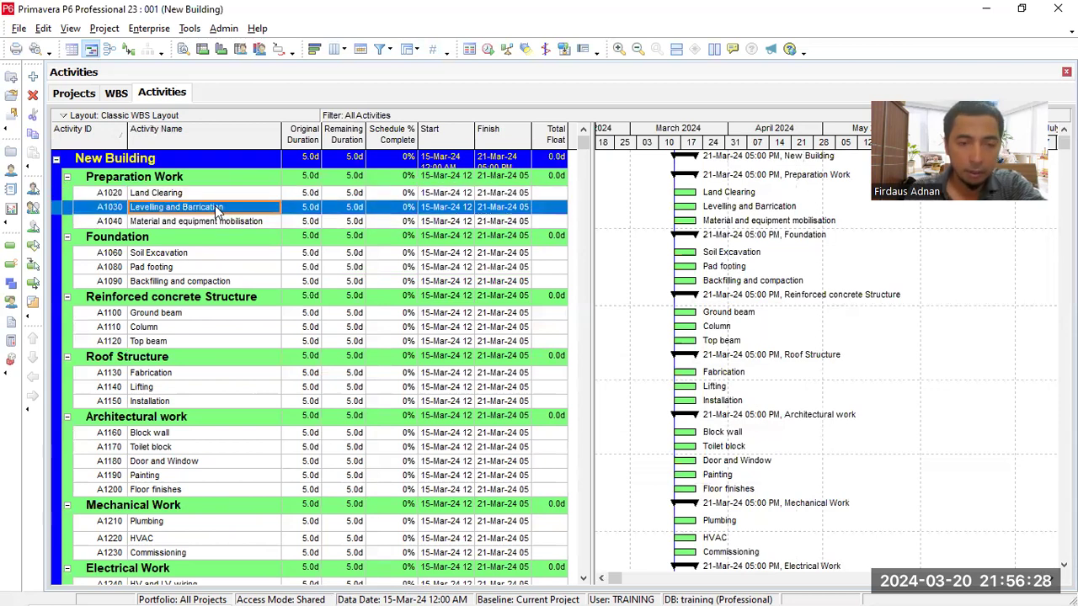
left_click(166, 193)
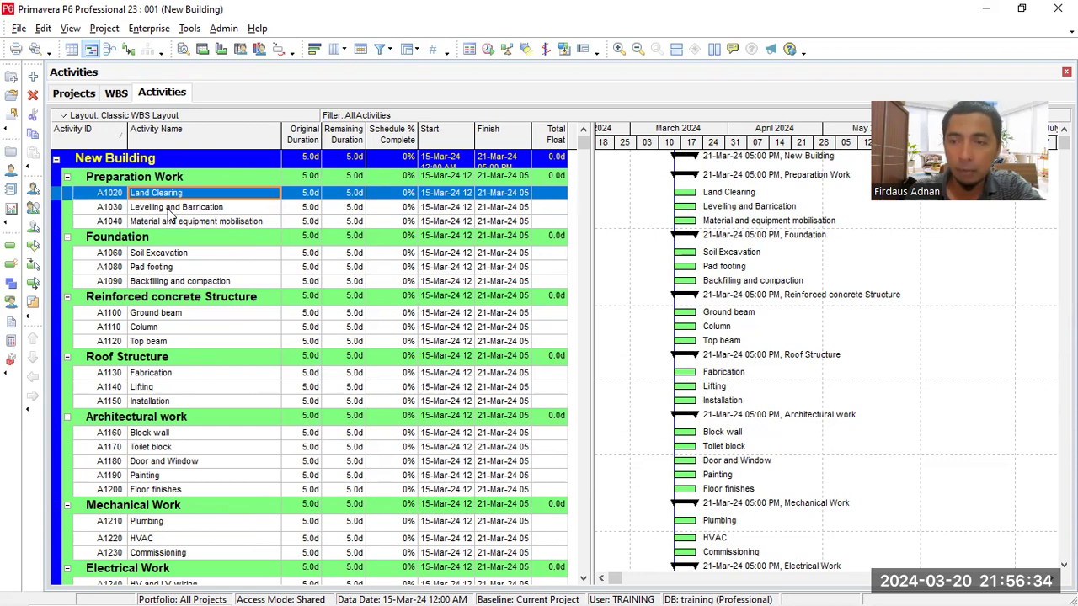
left_click(167, 210)
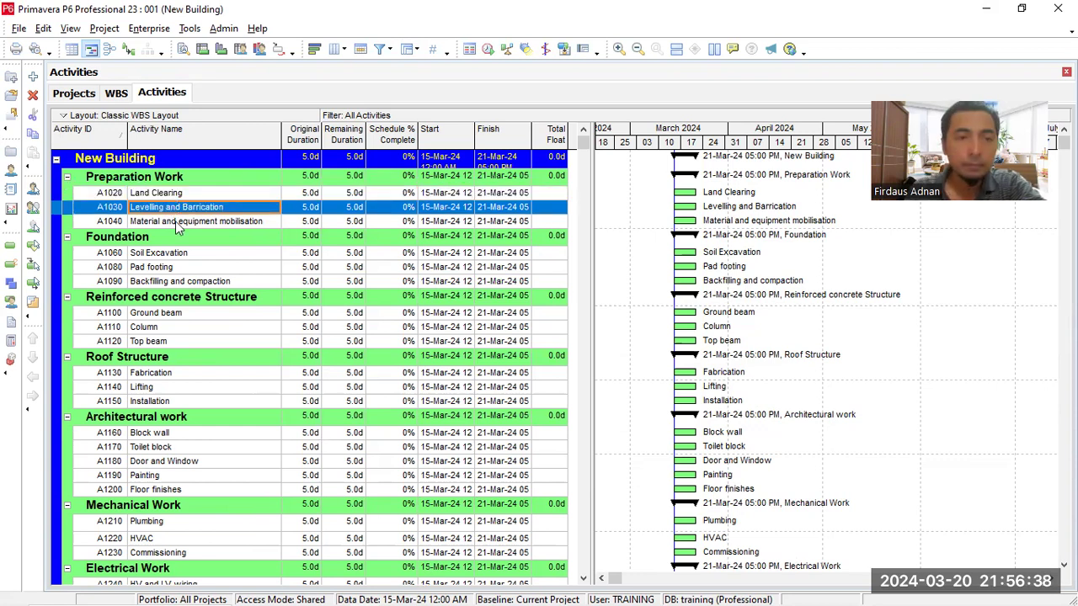
left_click(157, 195)
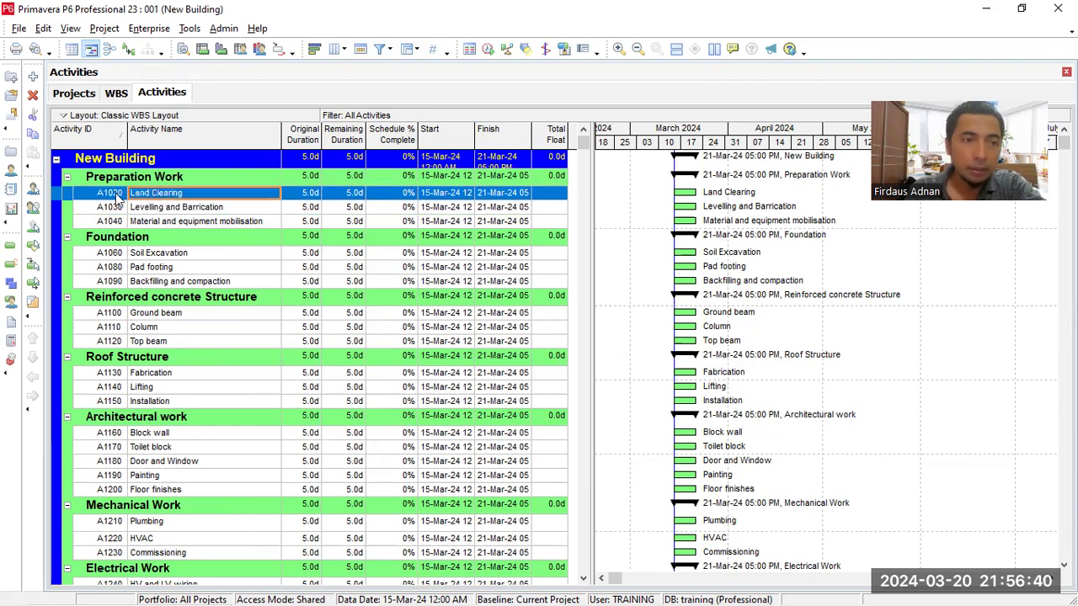
Step: Display the activity details for A1020 Land Clearing and bring up its predecessors and successors
left_click(79, 197)
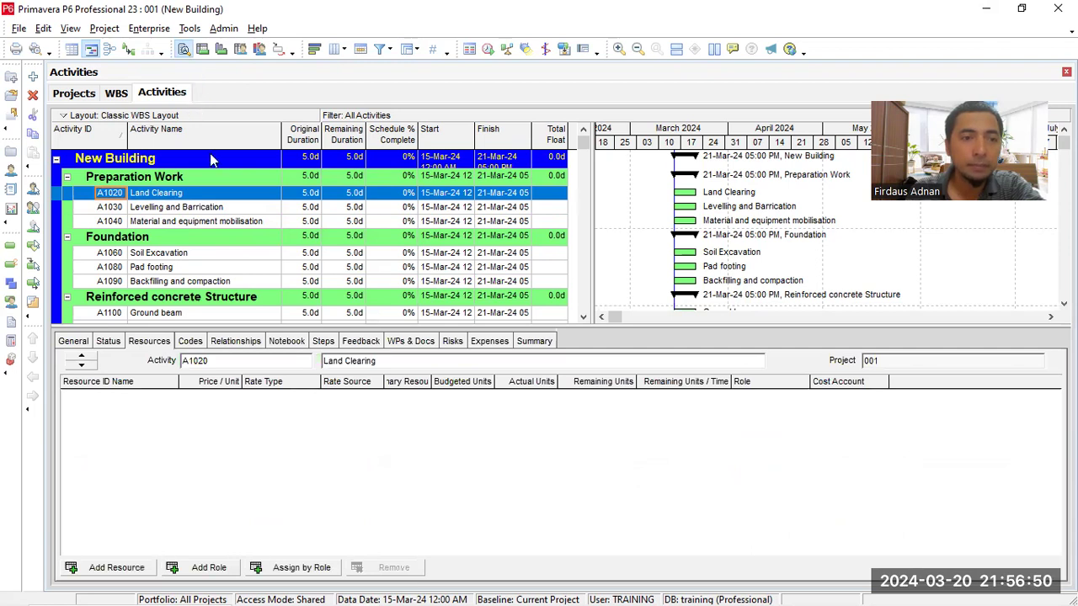
left_click(81, 346)
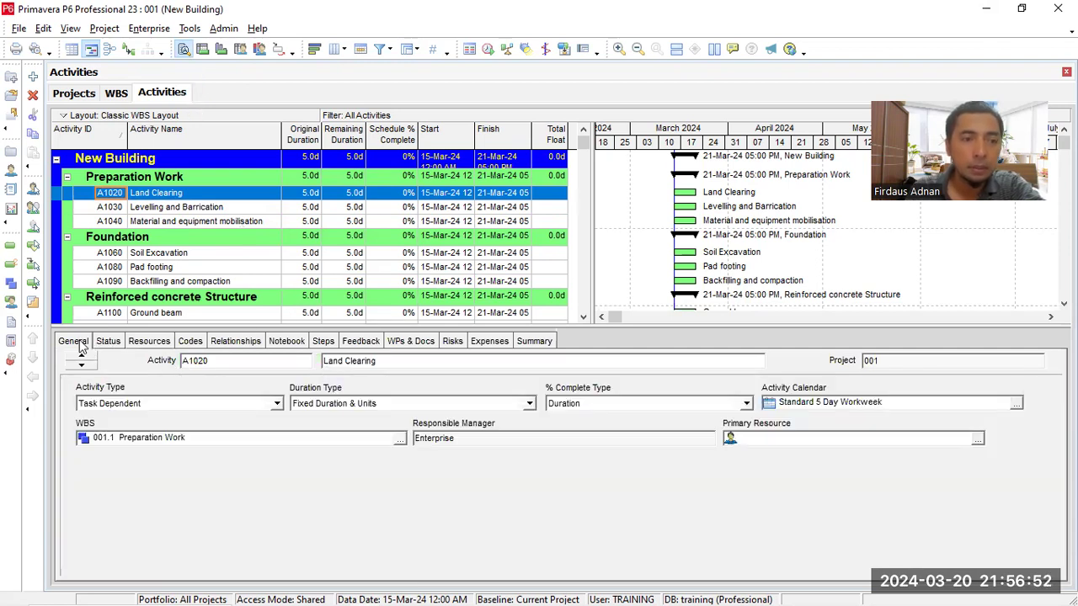
left_click(108, 341)
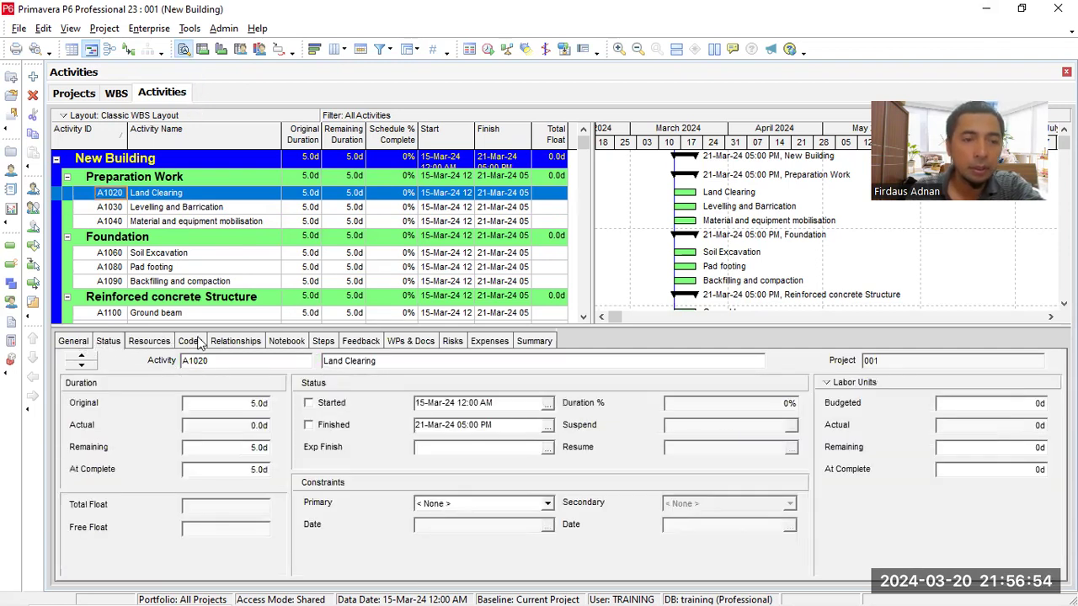
left_click(225, 343)
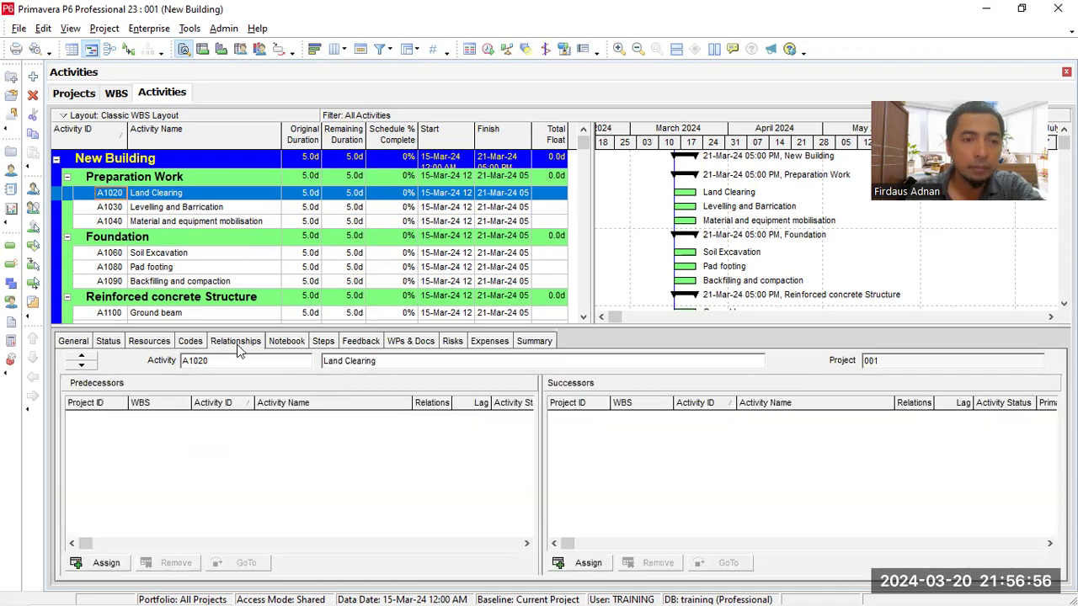
Step: Examine the relationships of A1030 Levelling and Barrication and A1020 Land Clearing in turn
left_click(113, 209)
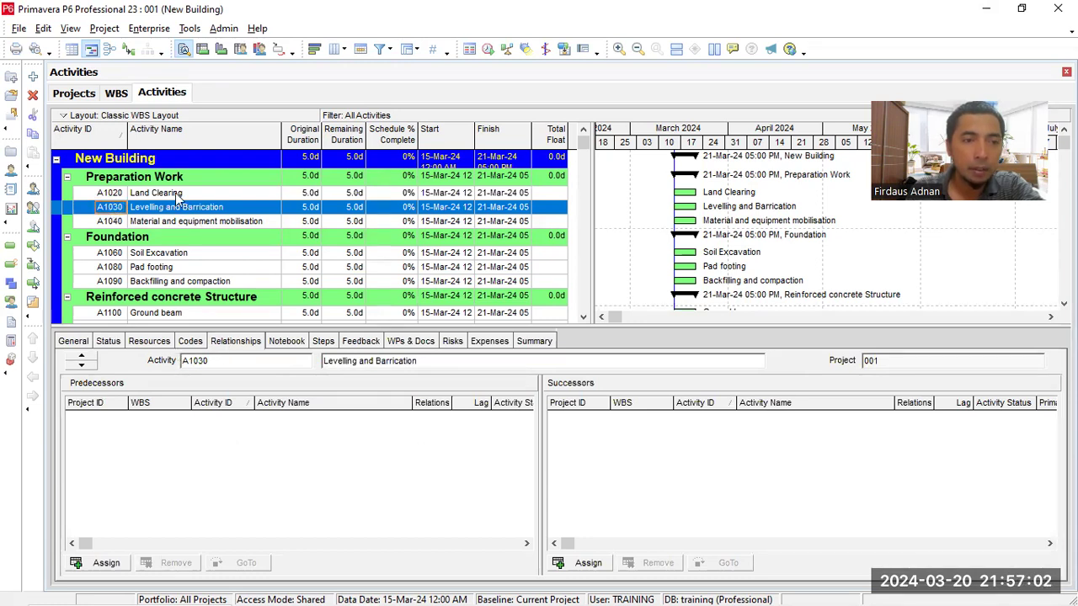
left_click(112, 193)
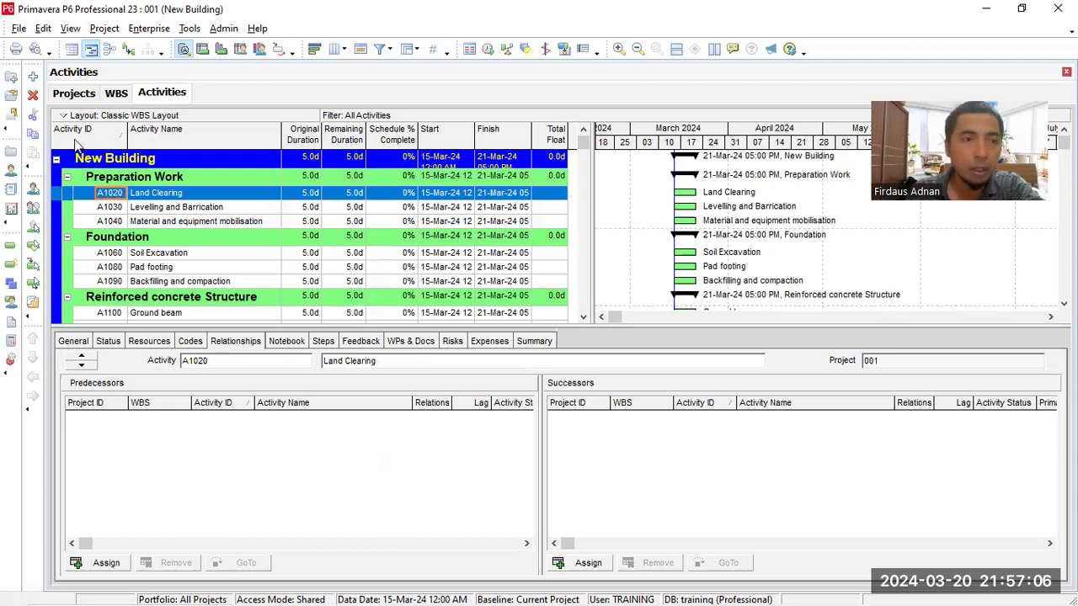
left_click(110, 207)
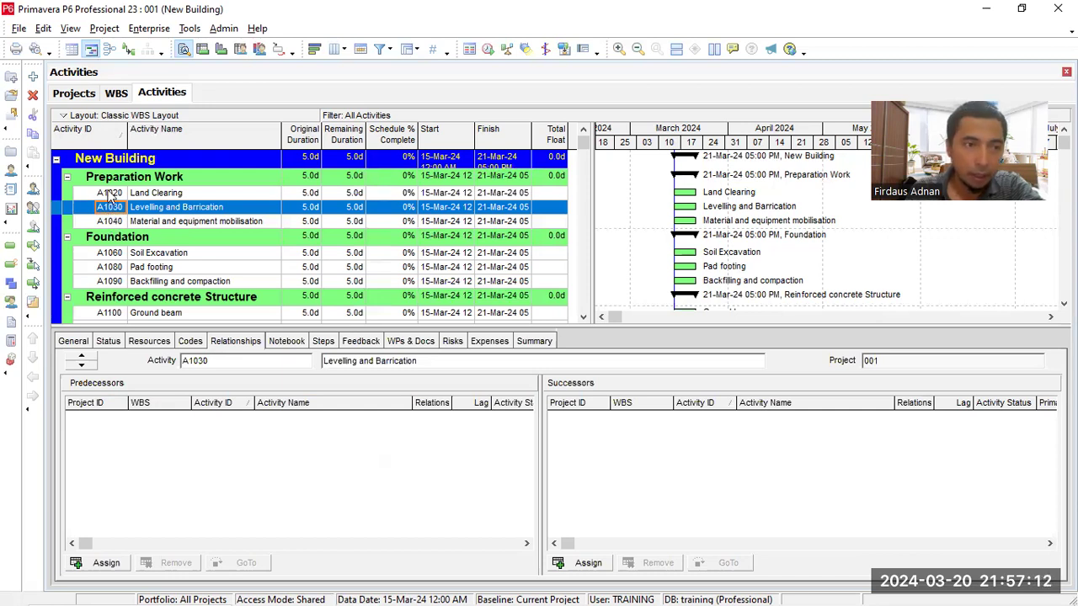
Step: Examine the relationships of the Preparation Work activities A1020 Land Clearing, A1030 Levelling and Barrication, and A1040 Material and equipment mobilisation
left_click(109, 194)
left_click(109, 207)
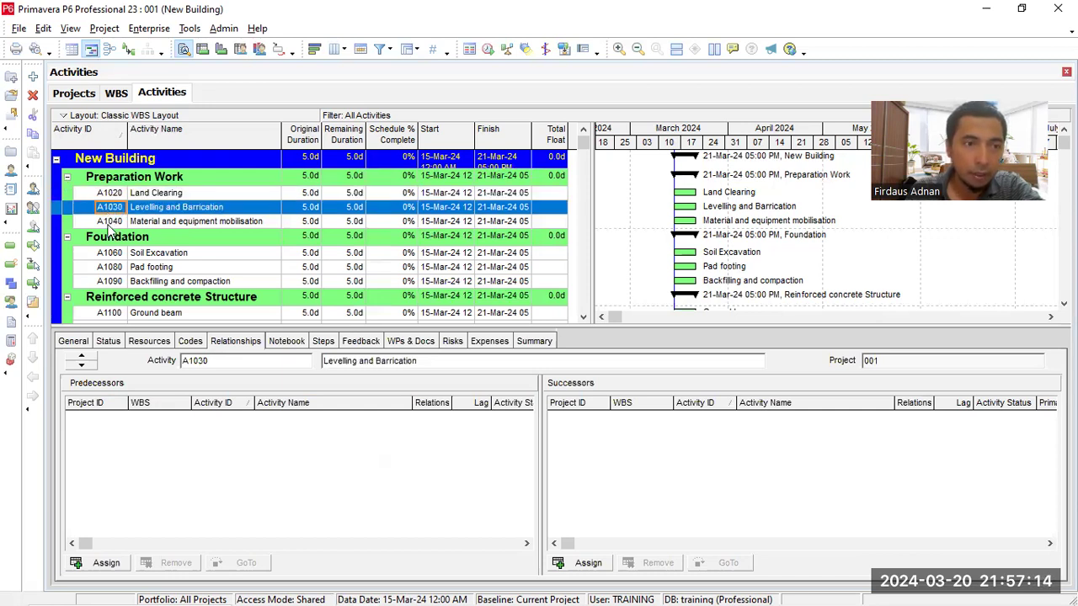
left_click(112, 221)
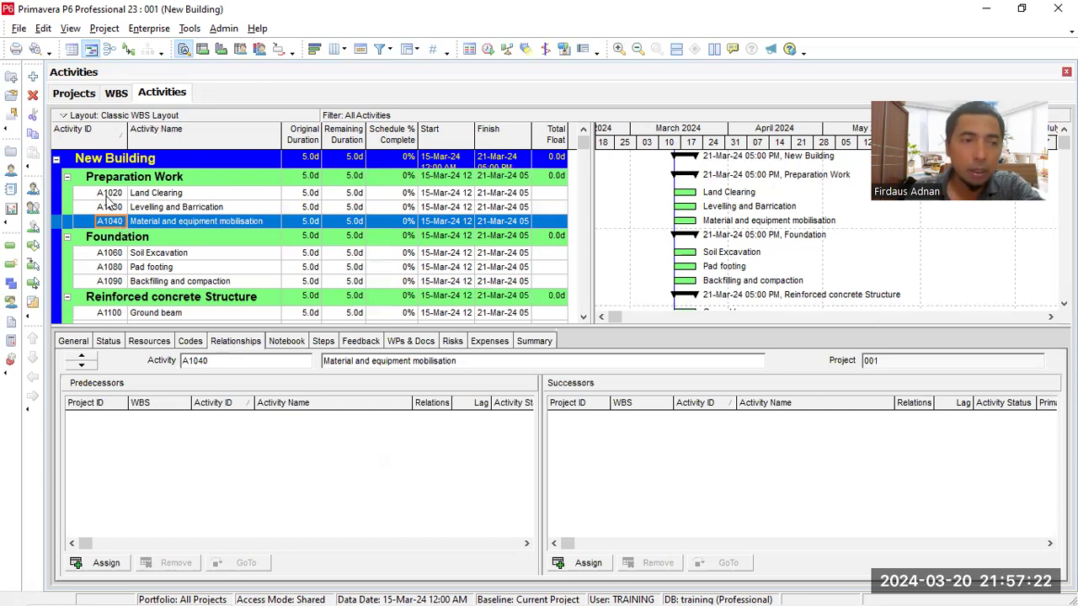
left_click(110, 194)
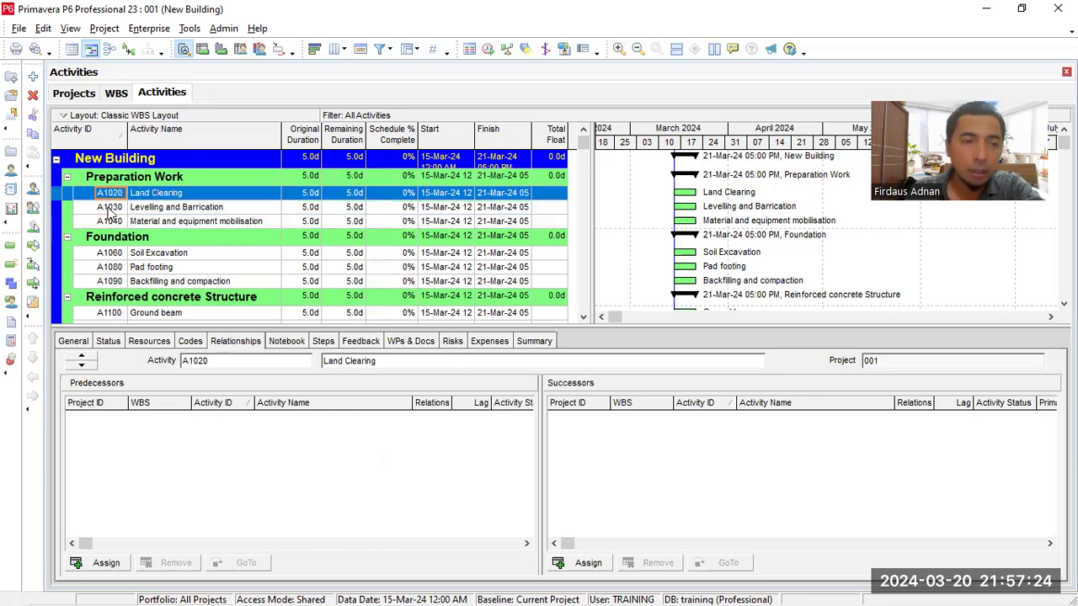
left_click(112, 210)
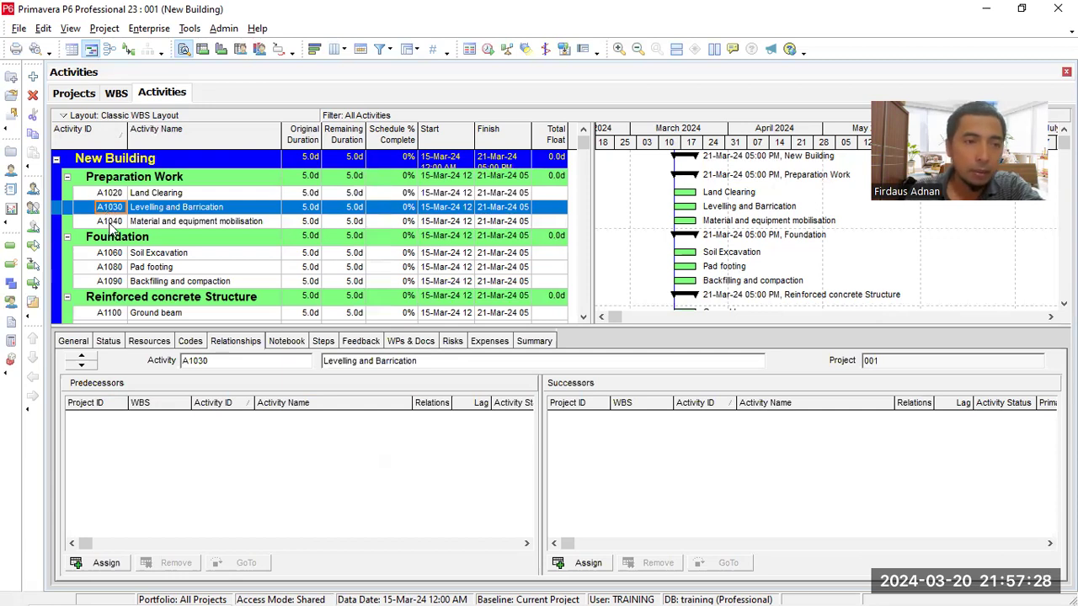
left_click(111, 223)
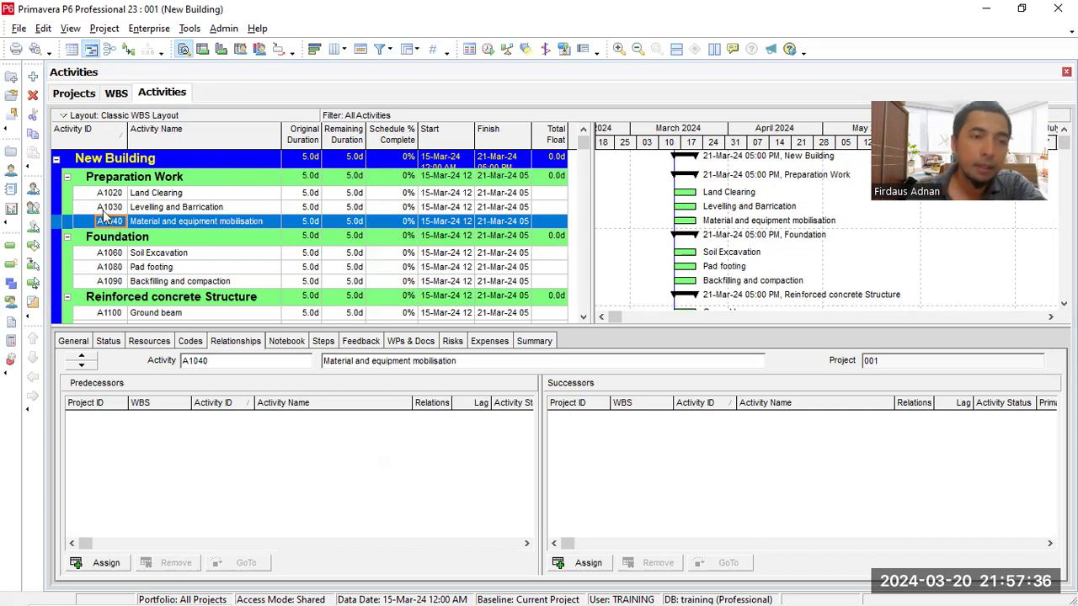
left_click(99, 193)
Step: Assign A1020 Land Clearing as the predecessor of A1030 Levelling and Barrication
left_click(102, 207)
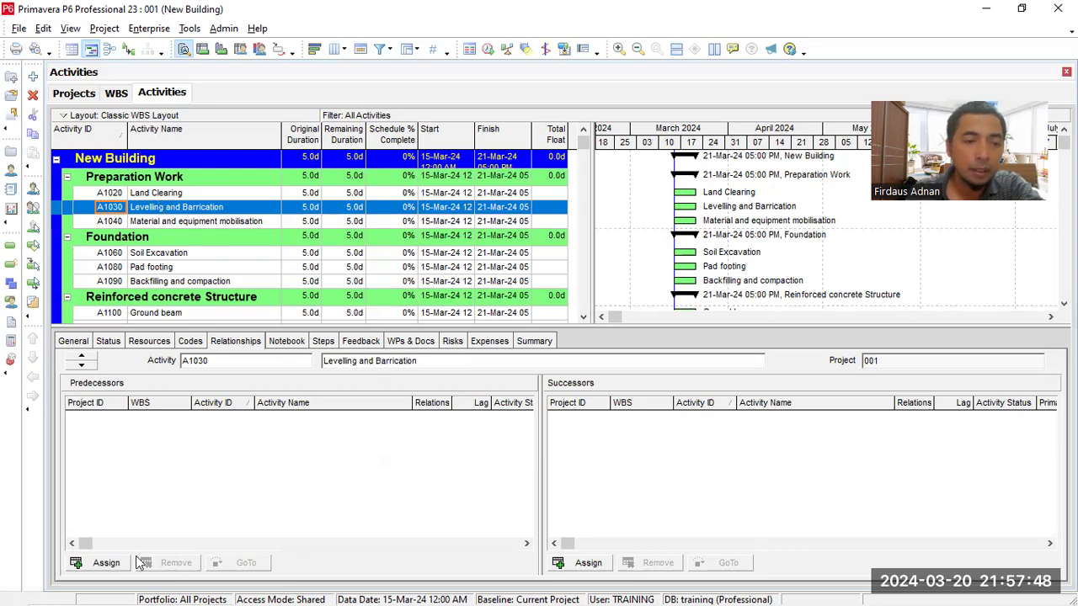
left_click(106, 563)
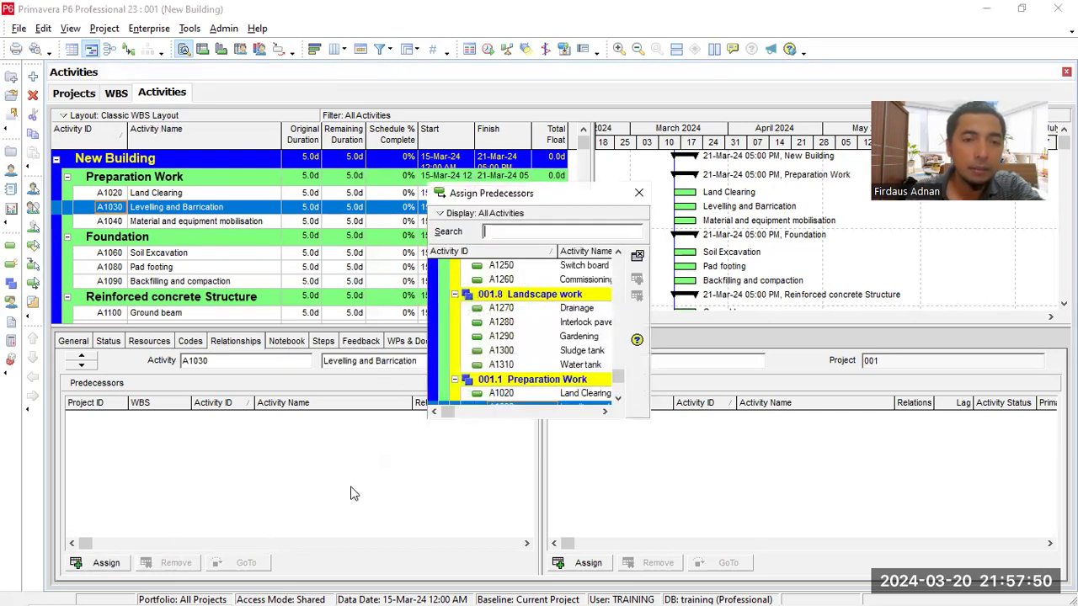
scroll(608, 371, "up", 10)
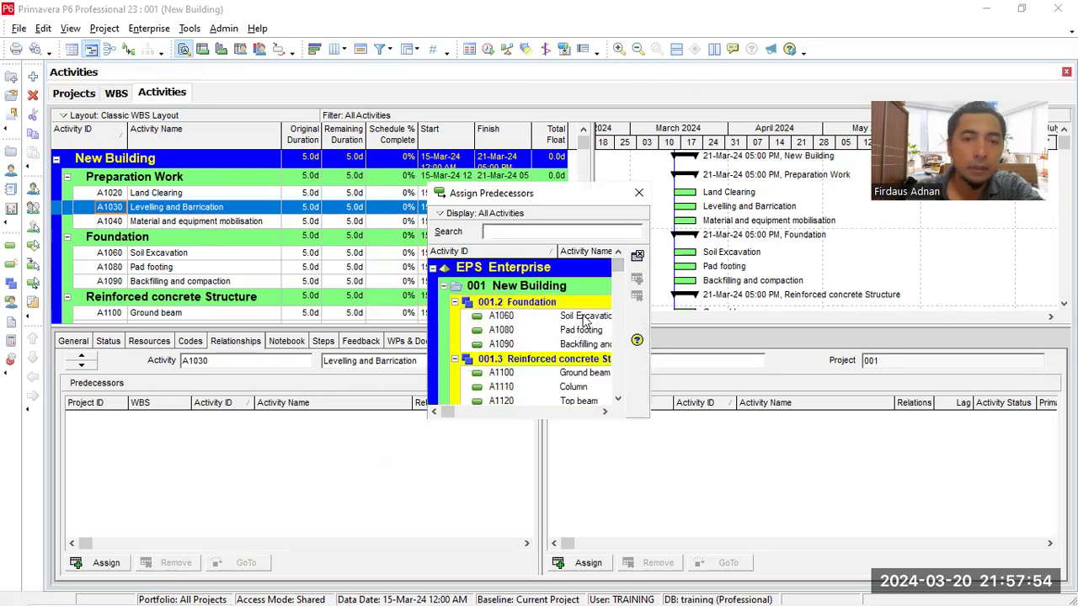
left_click(582, 317)
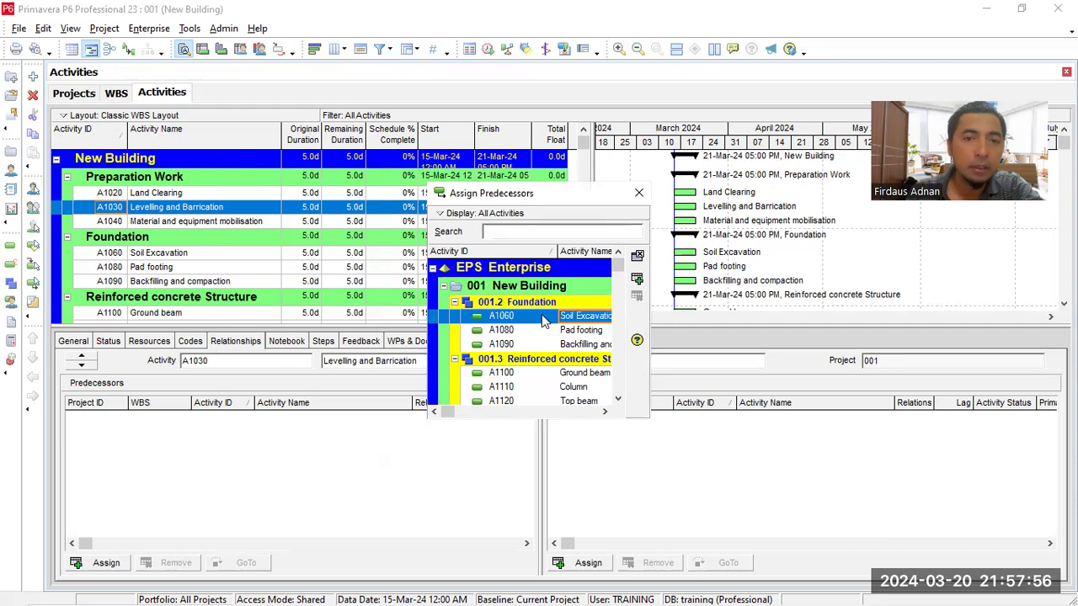
left_click_drag(618, 268, 621, 403)
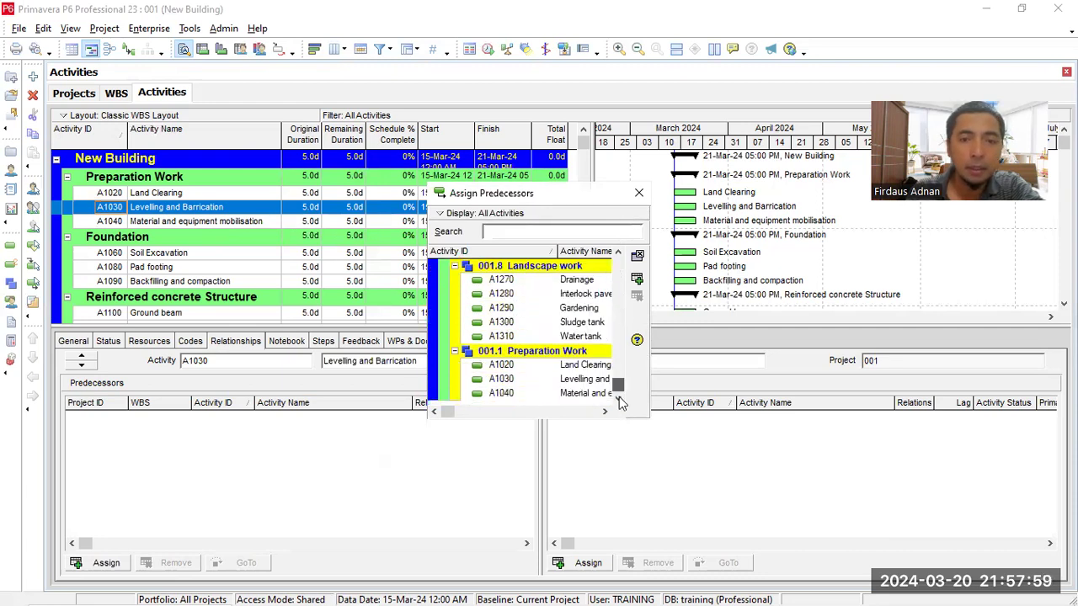
left_click(585, 364)
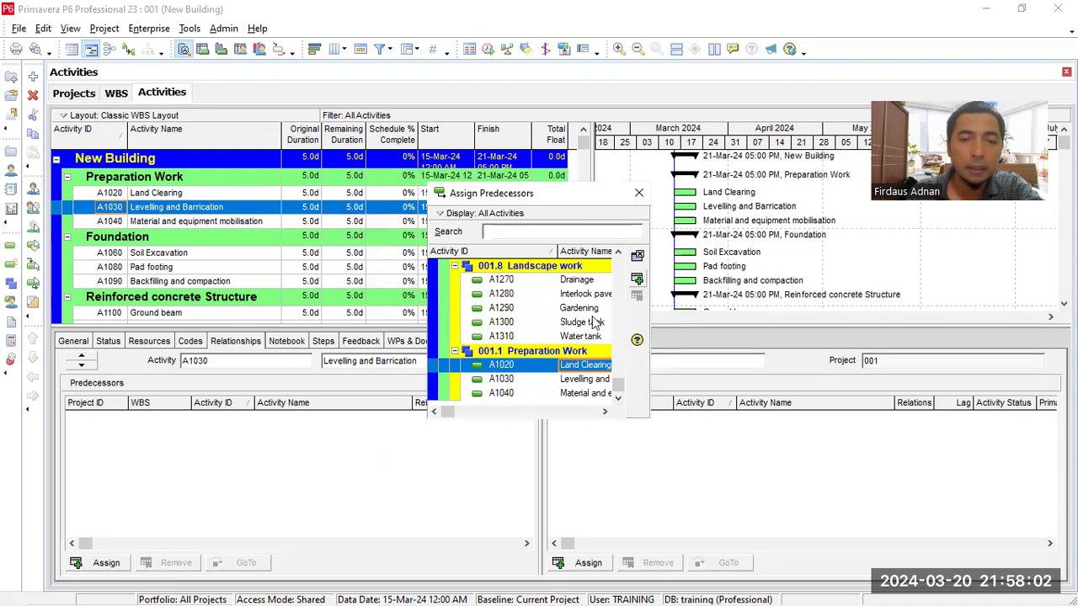
left_click(638, 278)
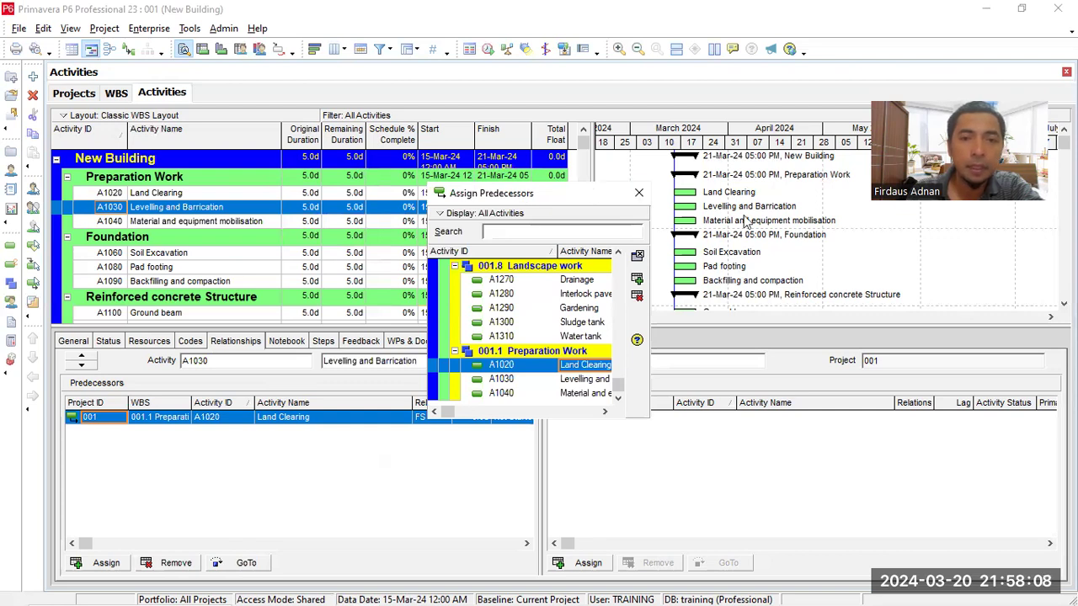
Step: Widen the predecessor selection dialog to show full activity names, and assign A1030 Levelling and Barrication as the predecessor of A1040 Material and equipment mobilisation
left_click_drag(591, 194, 721, 150)
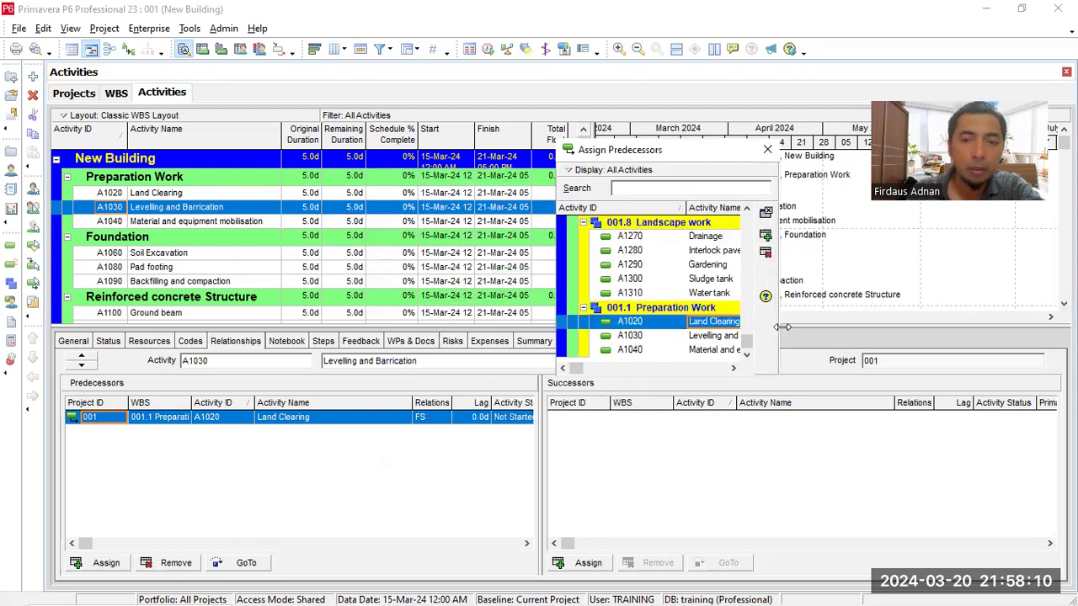
left_click_drag(782, 327, 874, 326)
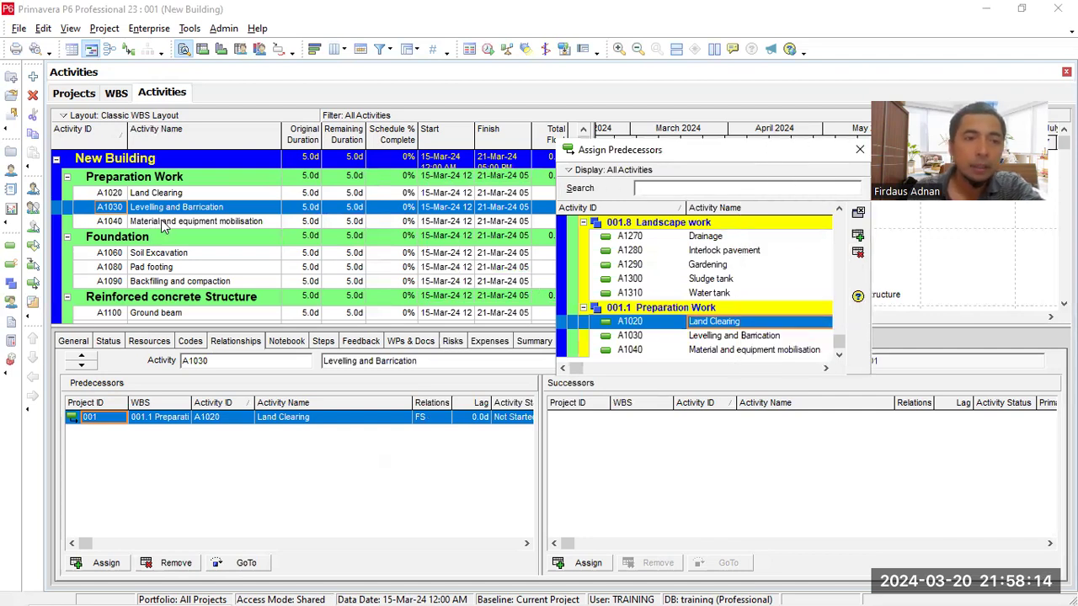
left_click(165, 223)
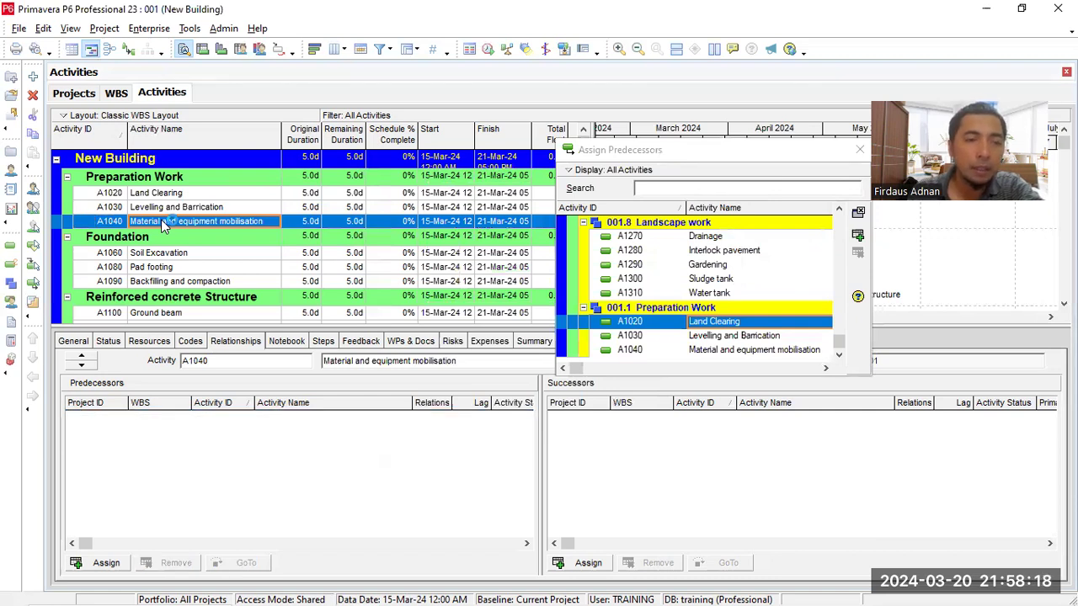
left_click(741, 337)
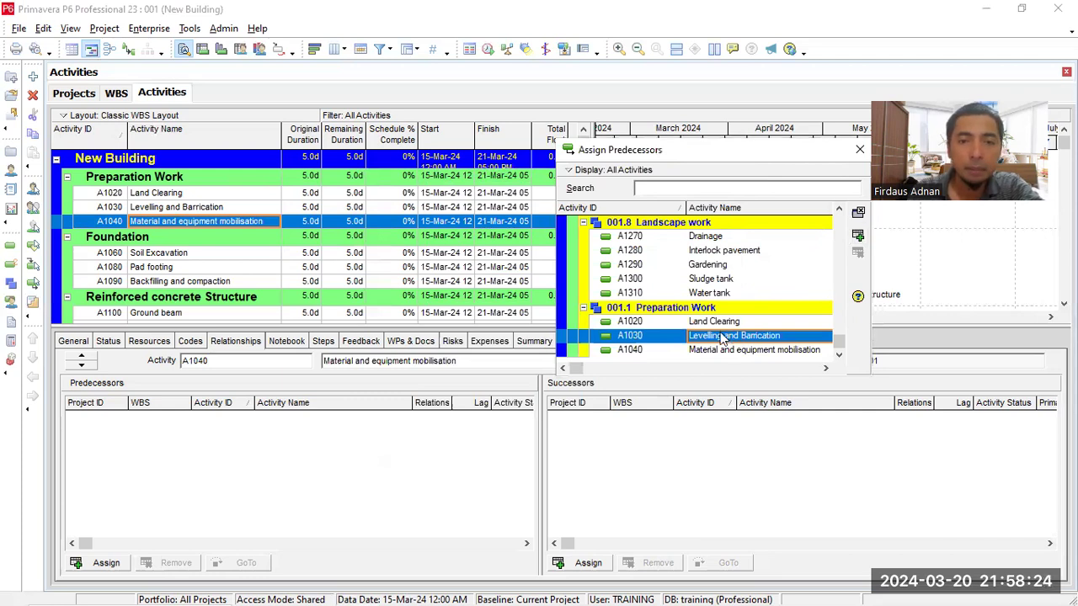
left_click(164, 226)
left_click(125, 222)
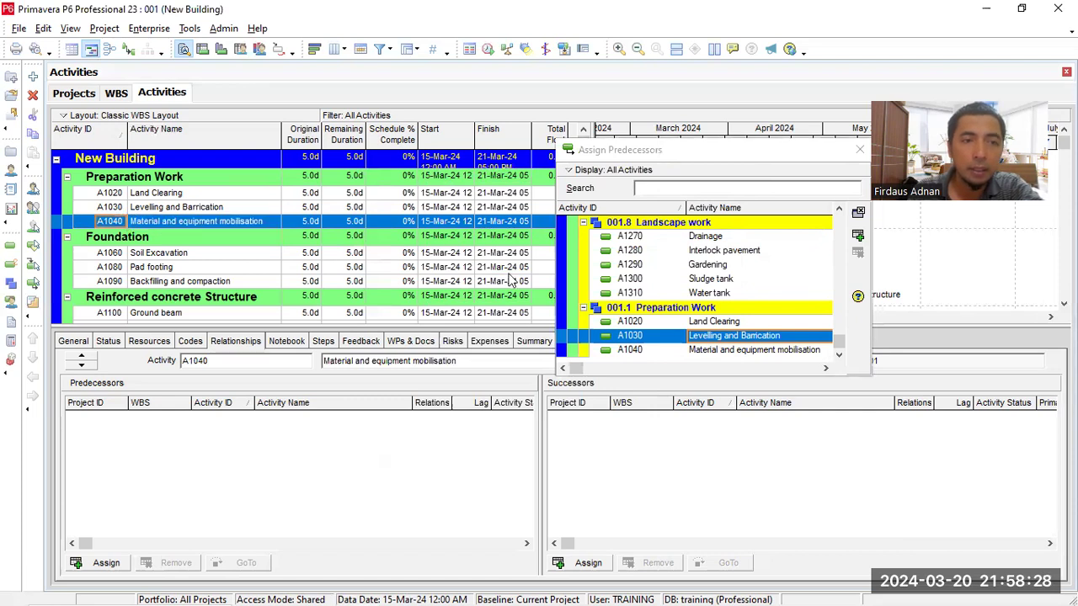
left_click(746, 340)
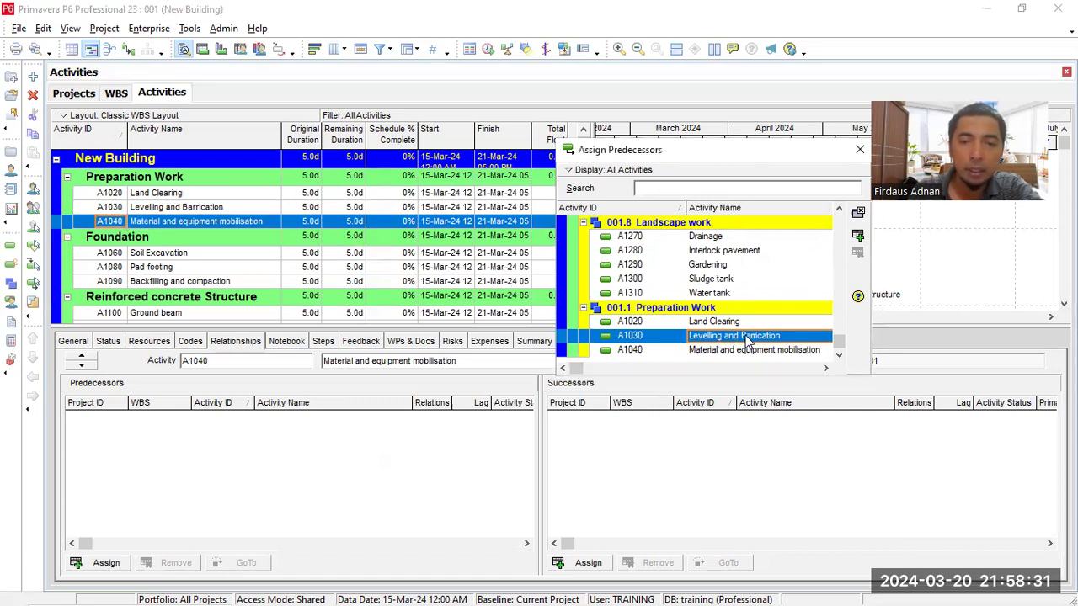
left_click(858, 242)
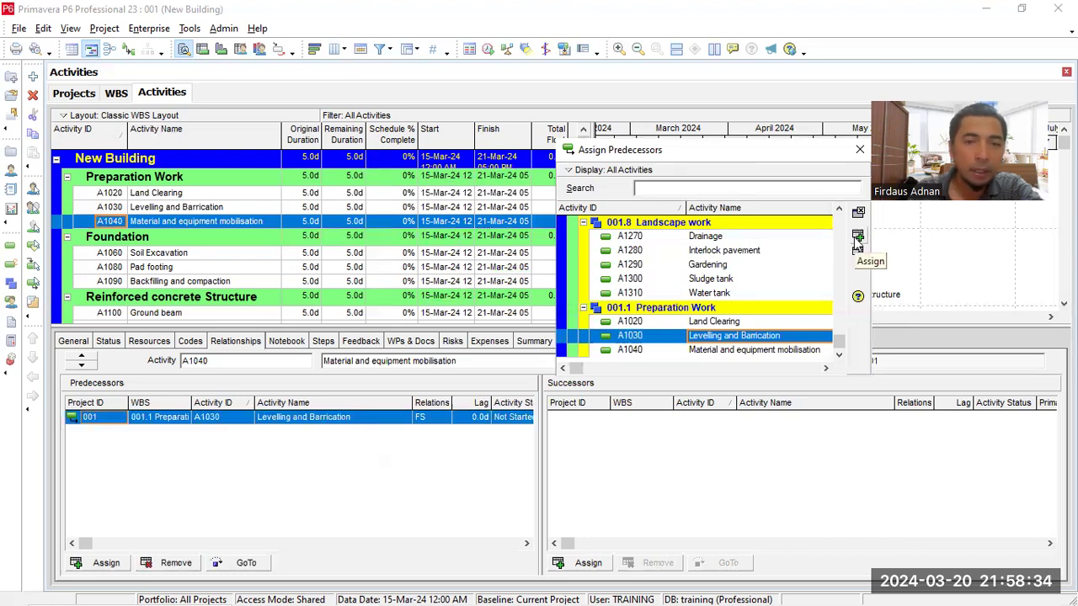
left_click(857, 153)
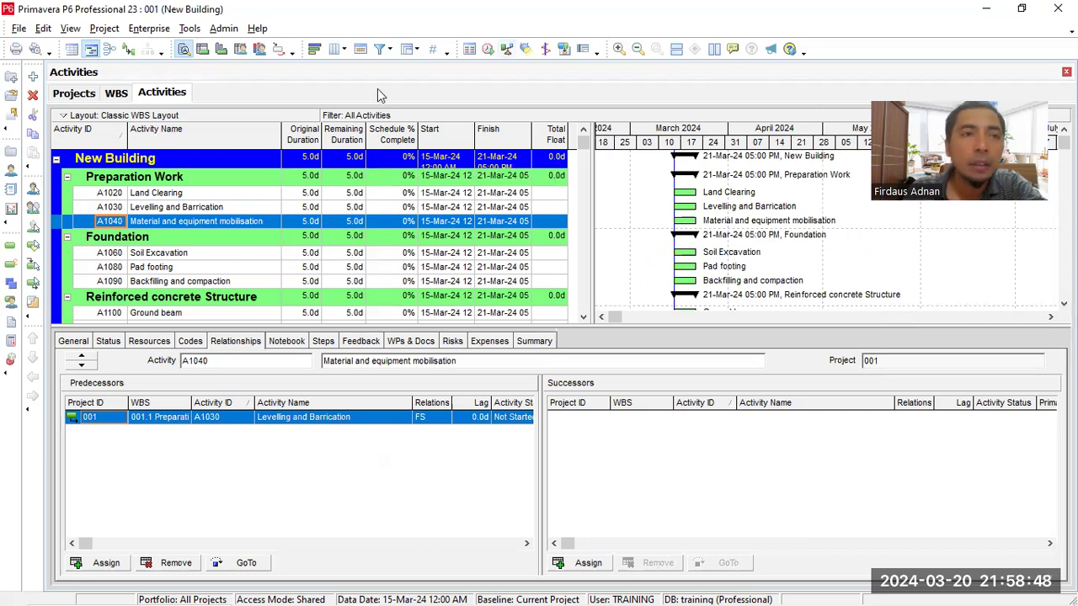
Step: Turn on relationship lines in the Gantt chart and assign A1040 Material and equipment mobilisation as the predecessor of A1060 Soil Excavation
left_click(128, 50)
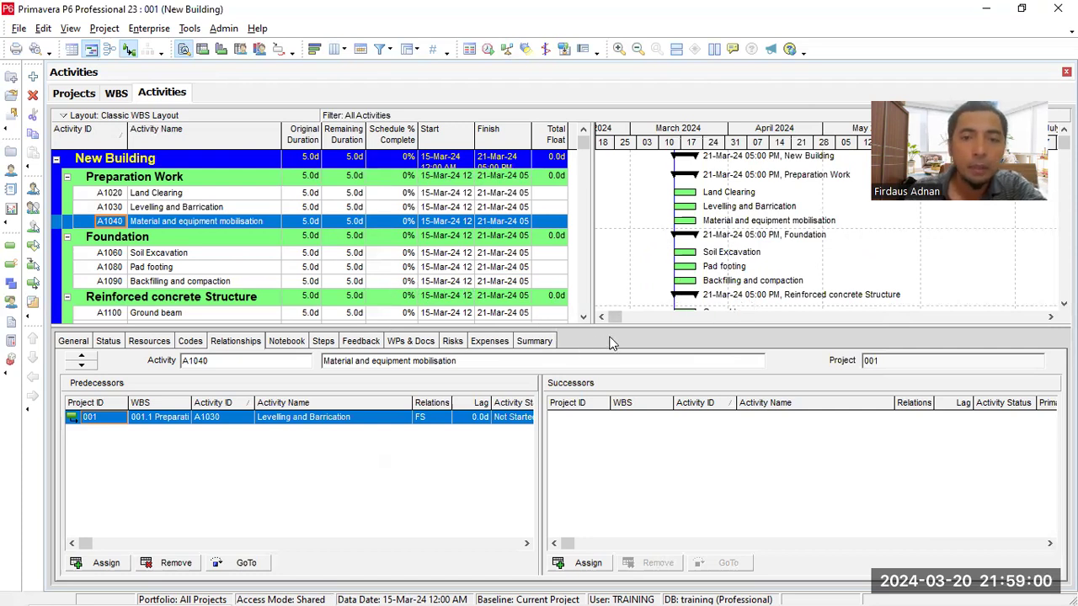
left_click(149, 254)
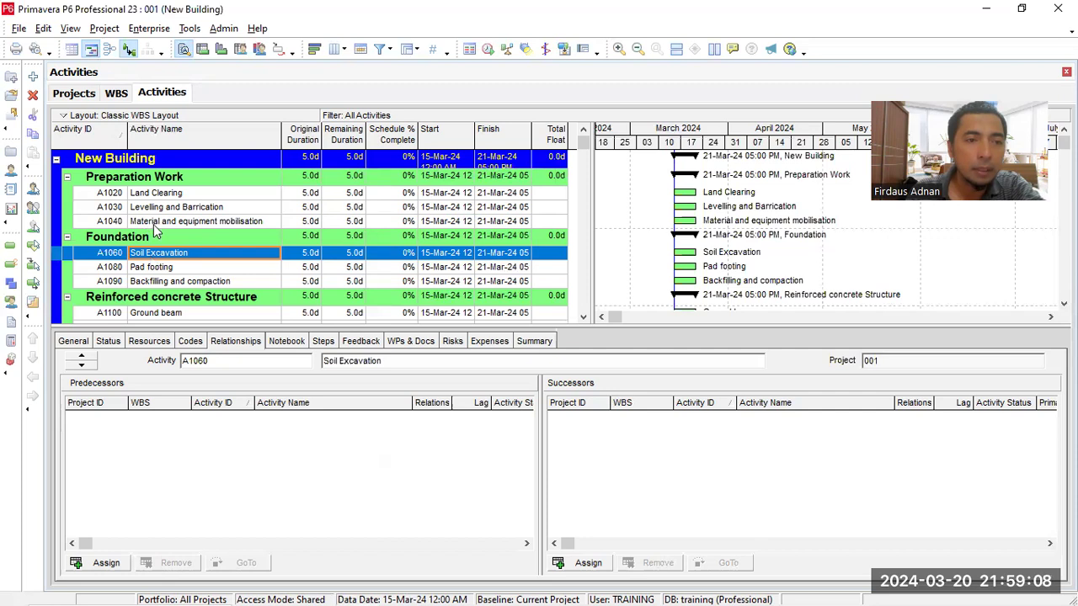
left_click(156, 222)
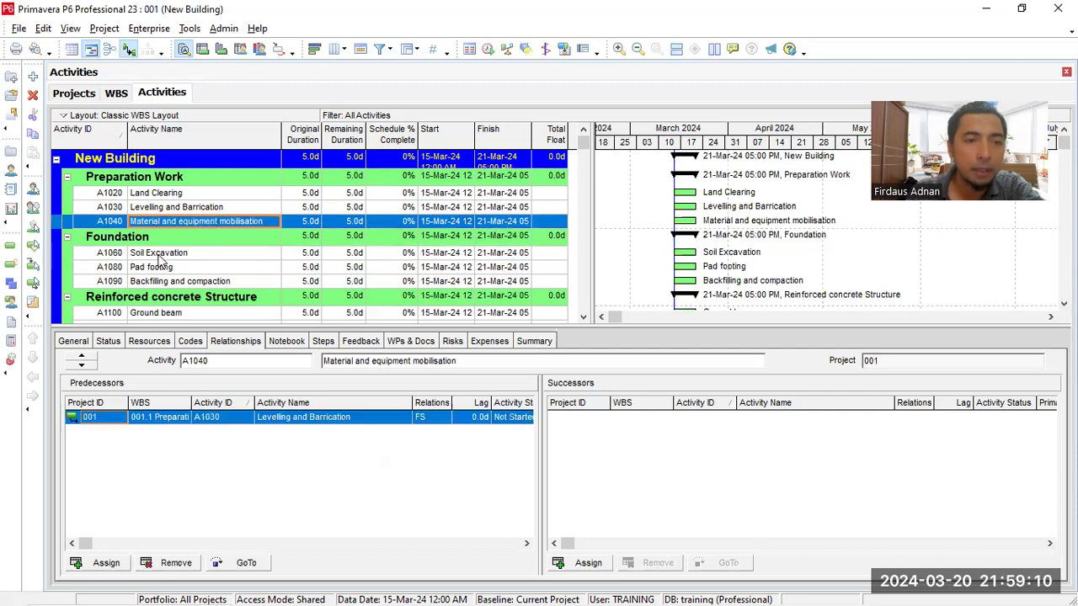
left_click(160, 254)
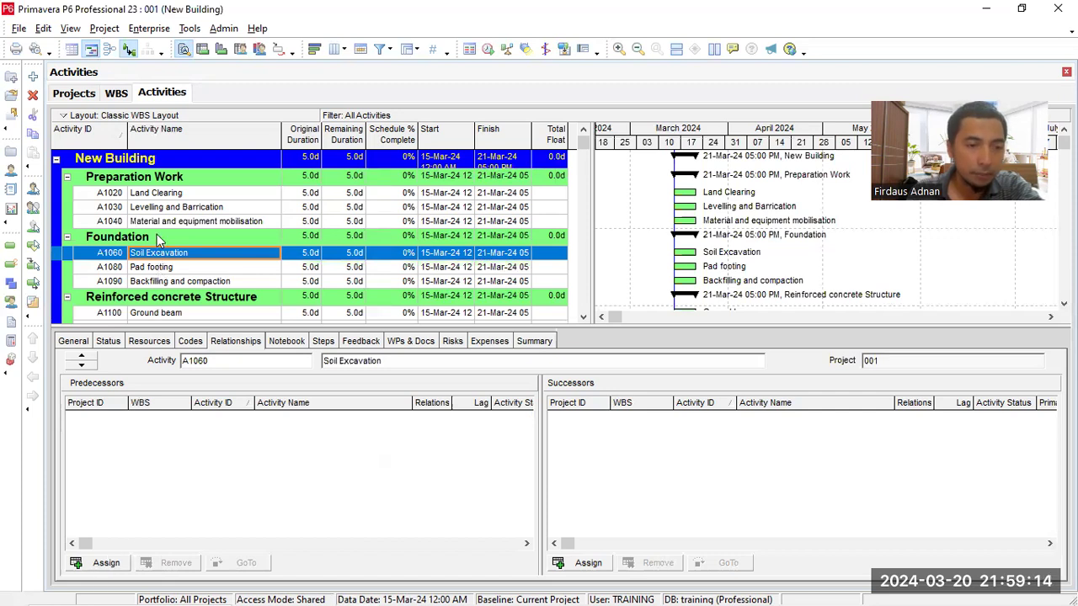
left_click(102, 562)
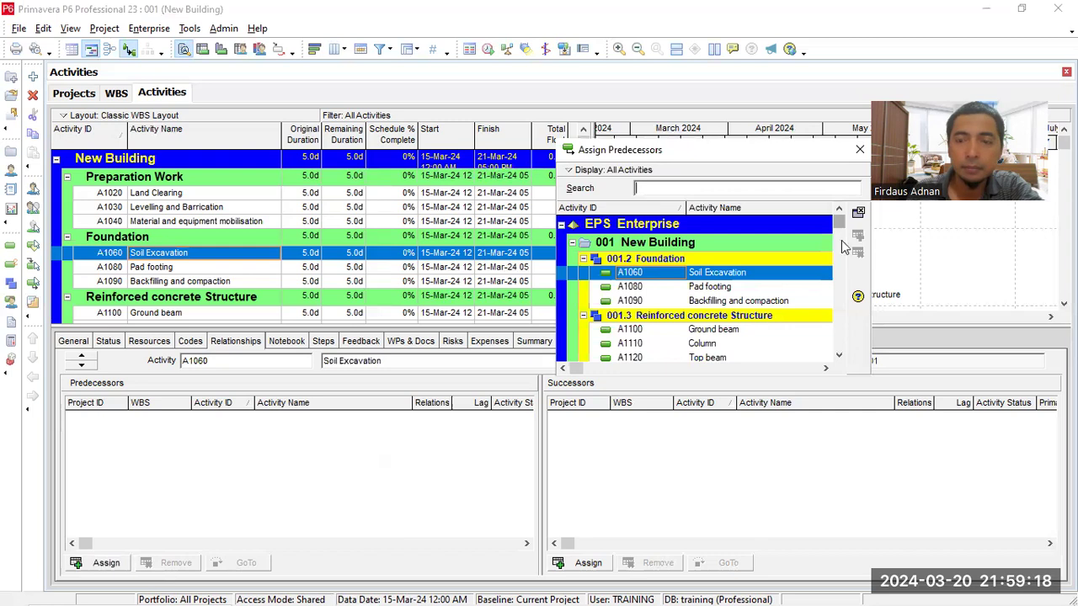
left_click_drag(841, 246, 846, 363)
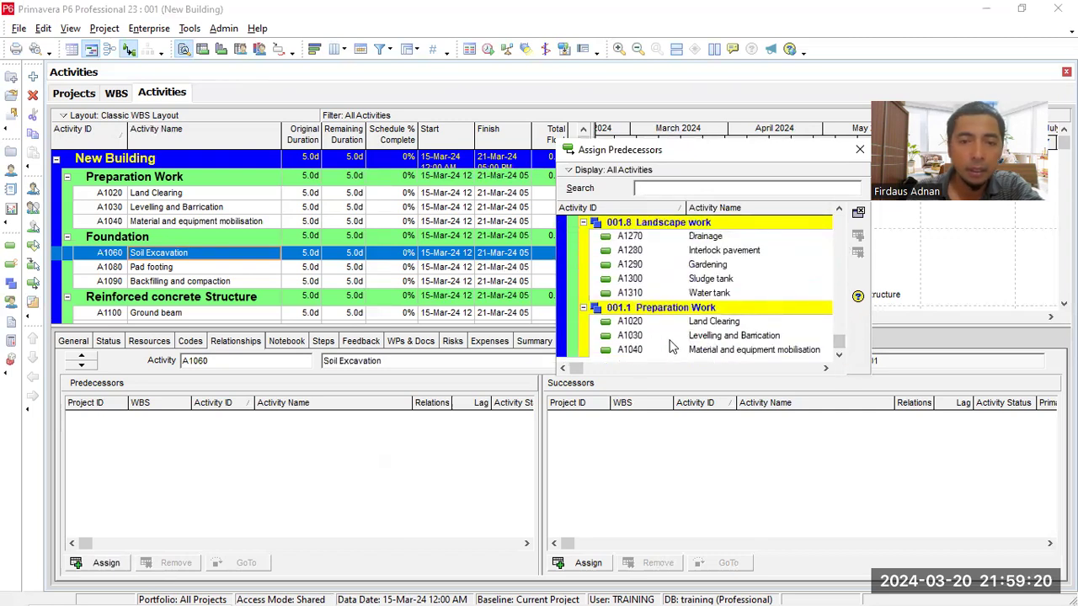
left_click(626, 352)
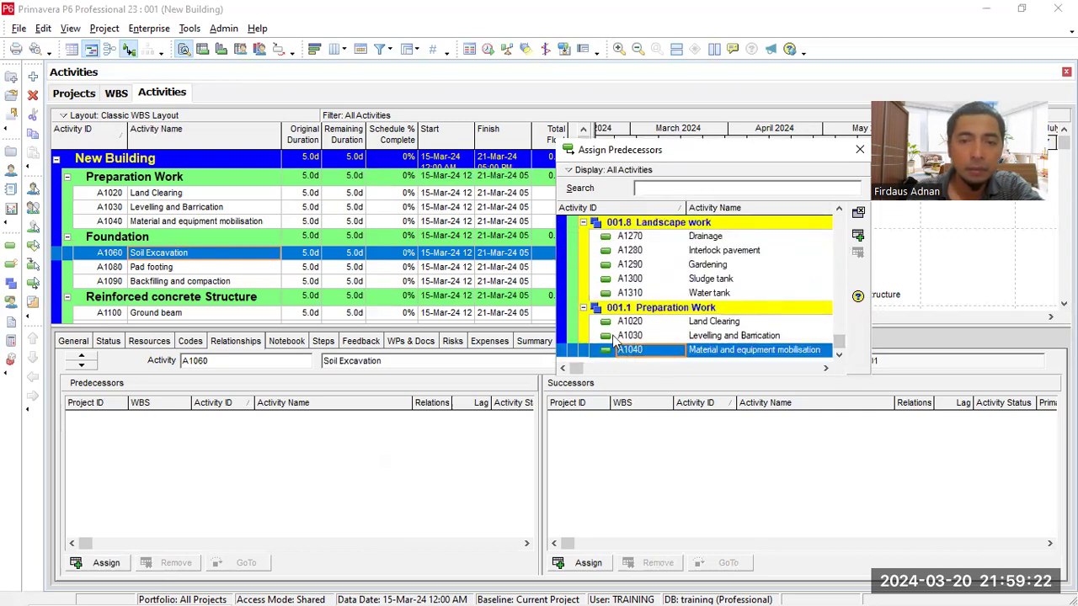
left_click(858, 237)
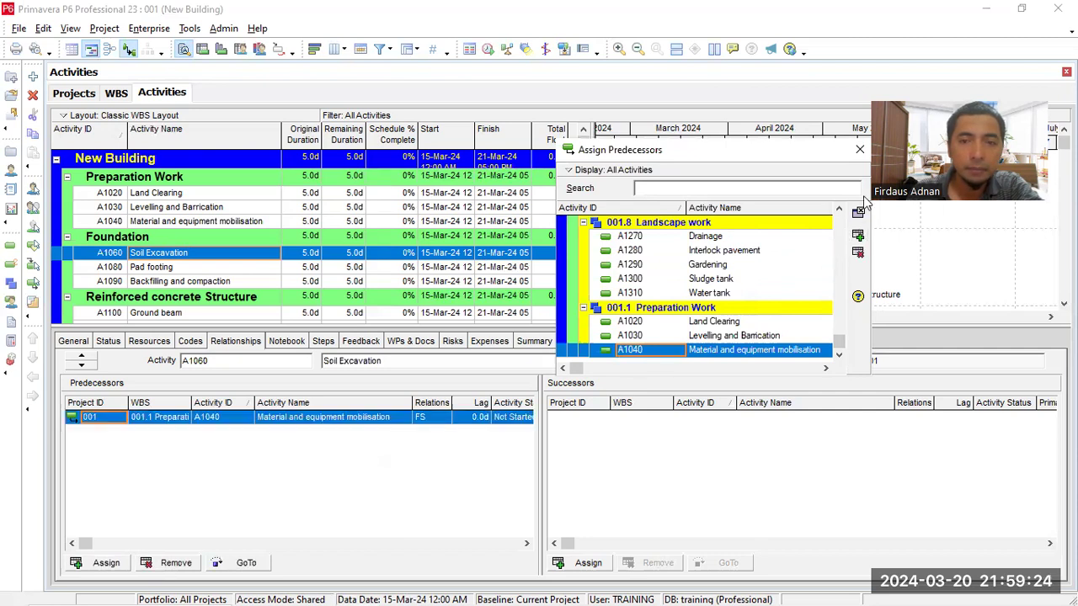
Step: Assign A1060 Soil Excavation as the predecessor of A1080 Pad footing in the Foundation group
left_click(150, 268)
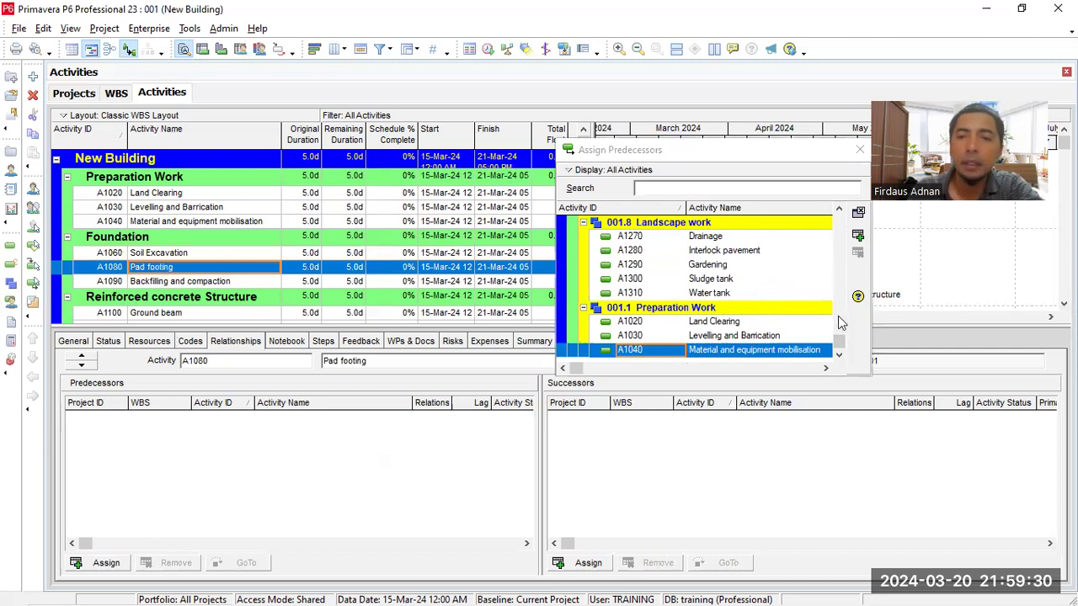
left_click_drag(840, 344, 841, 217)
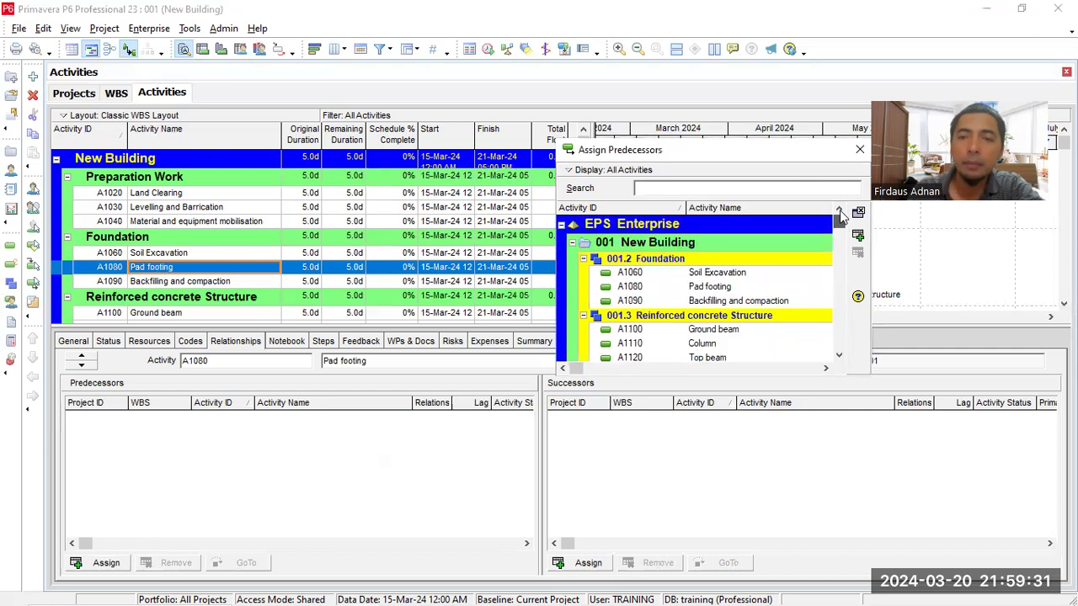
left_click(718, 276)
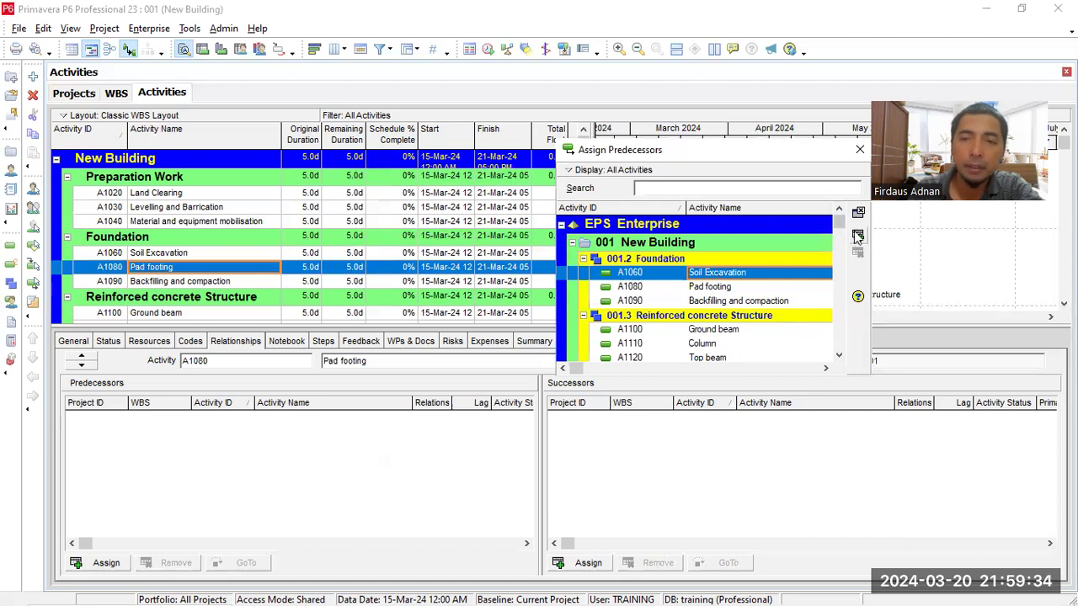
left_click(858, 237)
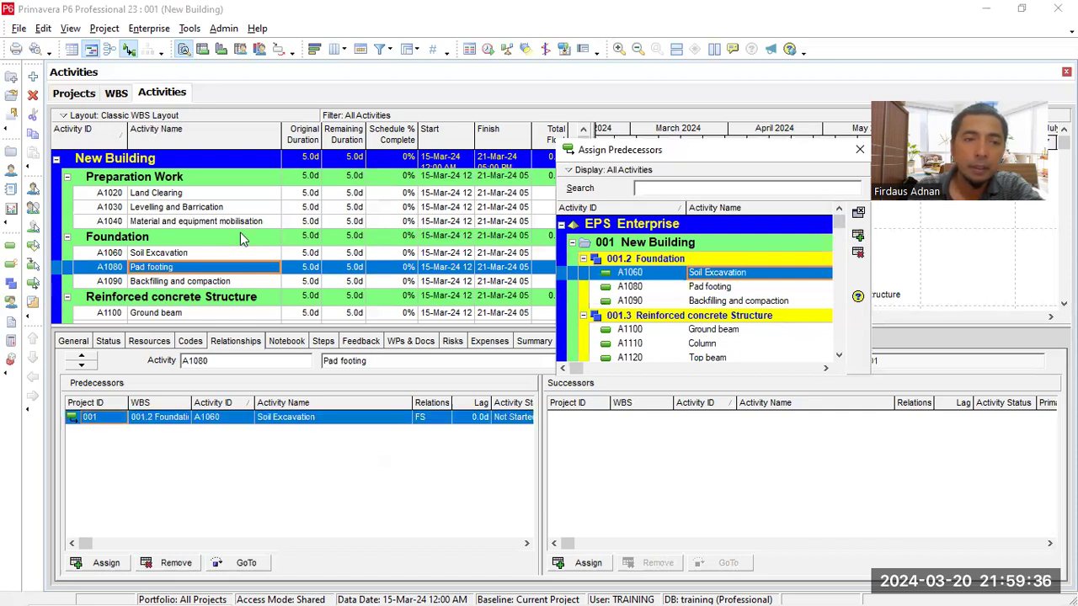
Step: Assign A1080 Pad footing as the predecessor of A1090 Backfilling and compaction
left_click(172, 285)
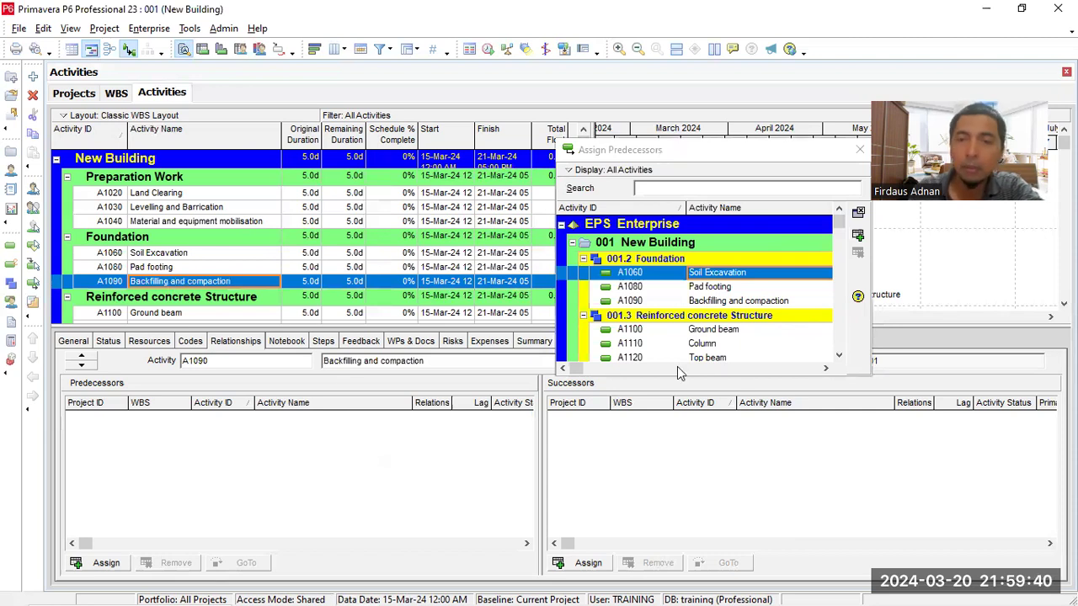
left_click(713, 287)
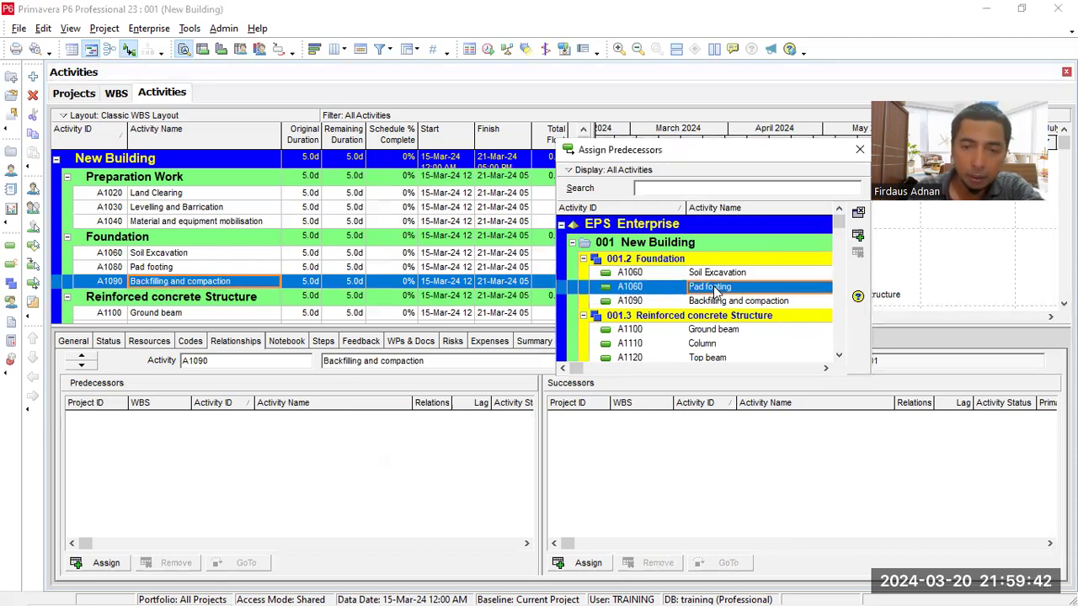
left_click(858, 237)
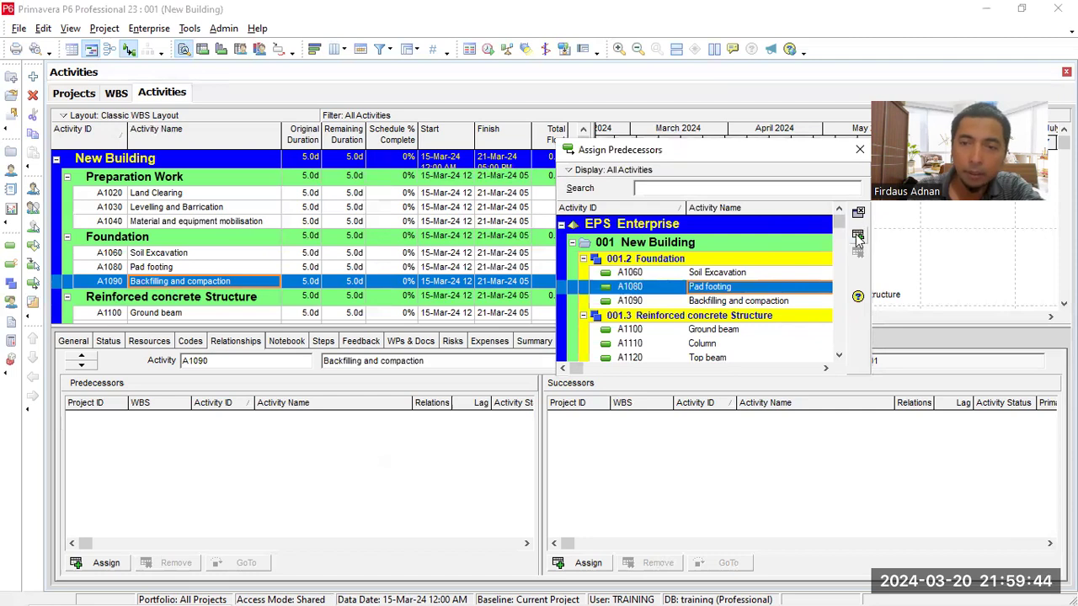
Step: Close the predecessor selection dialog and refresh the project data
left_click(846, 155)
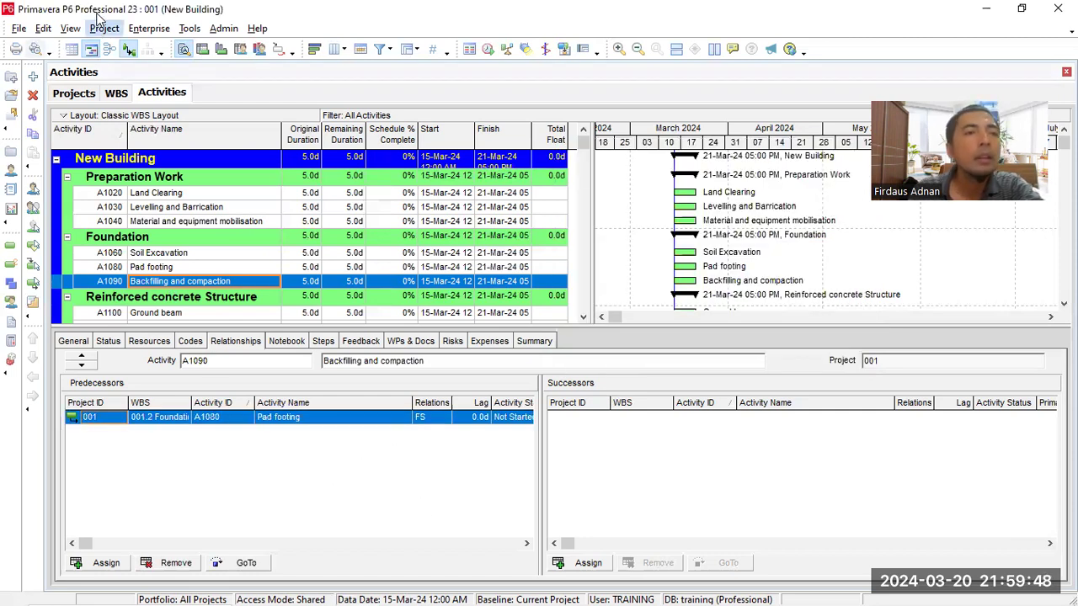
left_click(18, 28)
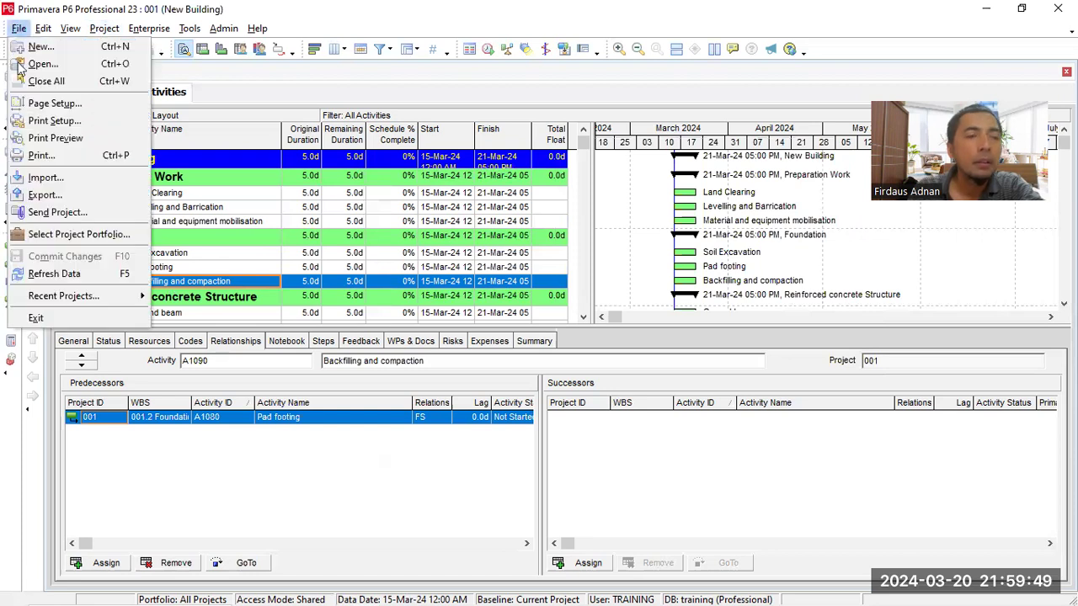
left_click(56, 274)
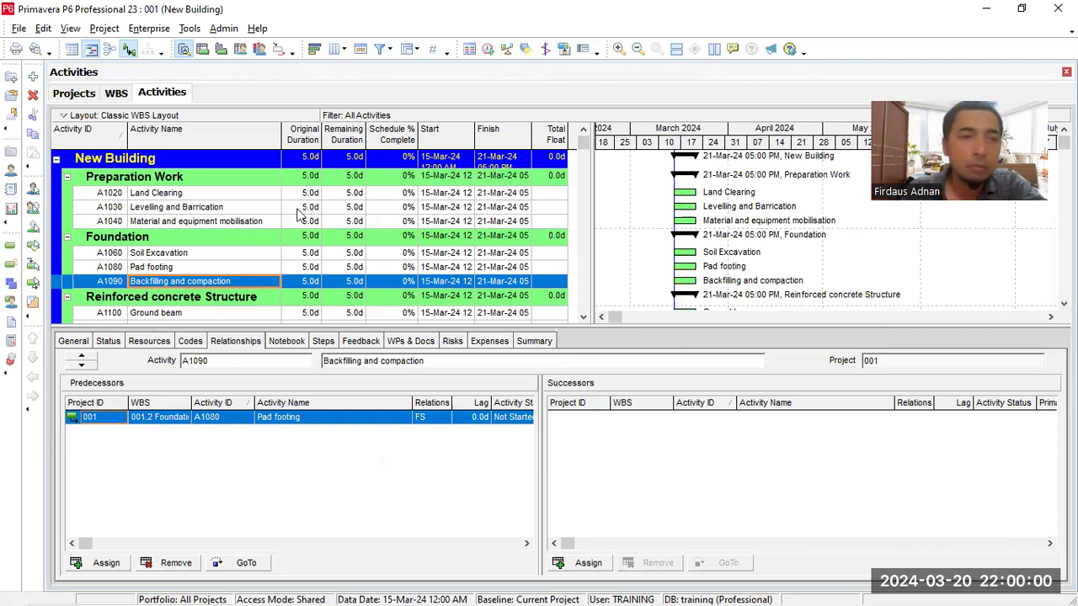
scroll(296, 236, "down", 3)
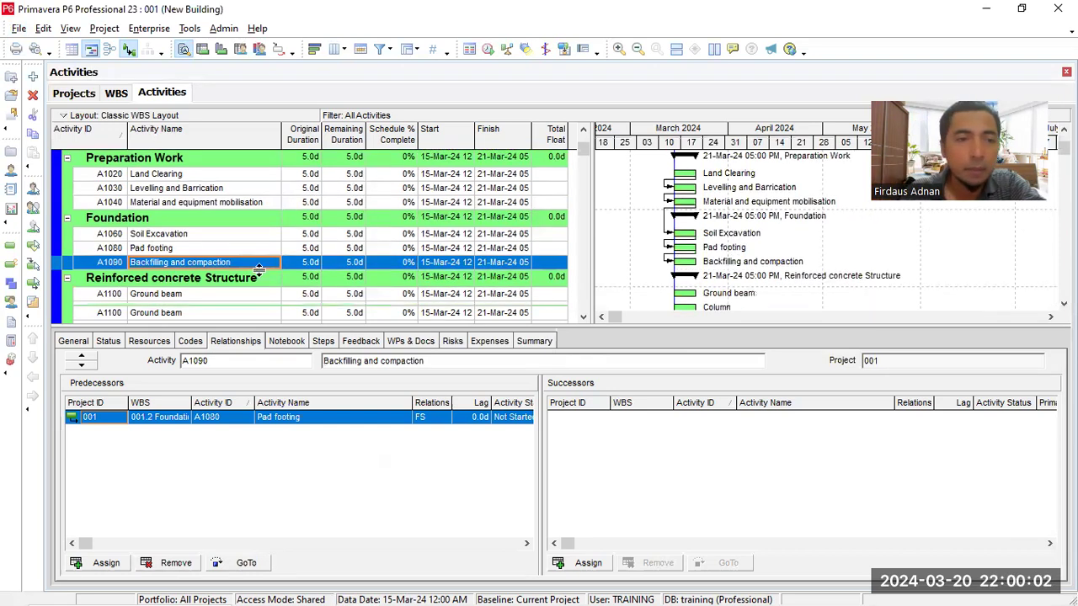
scroll(170, 244, "up", 3)
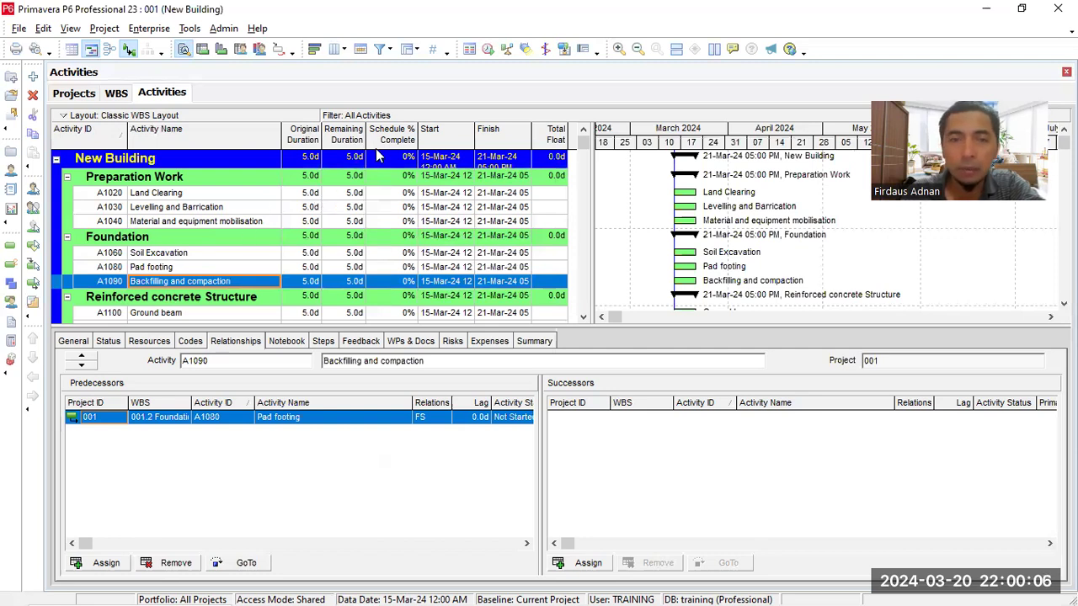
Step: Review the original durations and the predecessor and successor links of the activities from A1020 Land Clearing to A1060 Soil Excavation
left_click(309, 194)
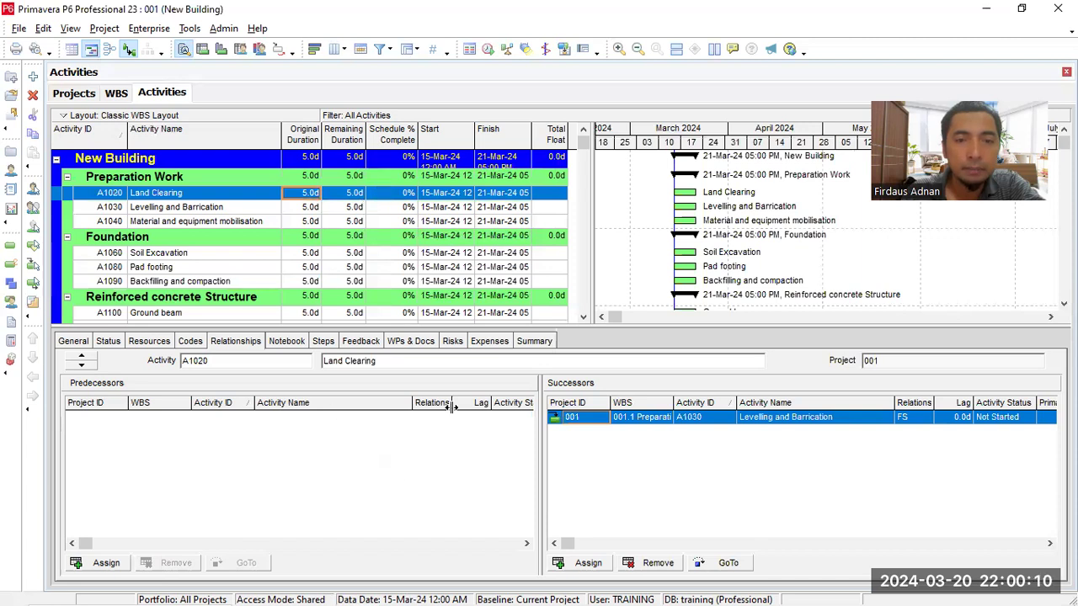
left_click(310, 208)
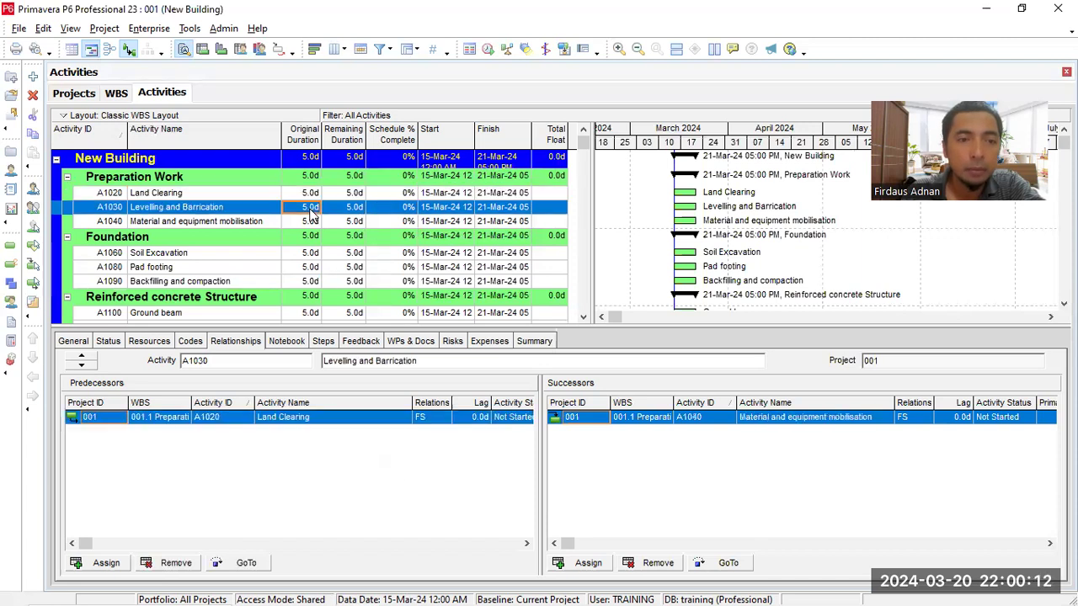
key("Up")
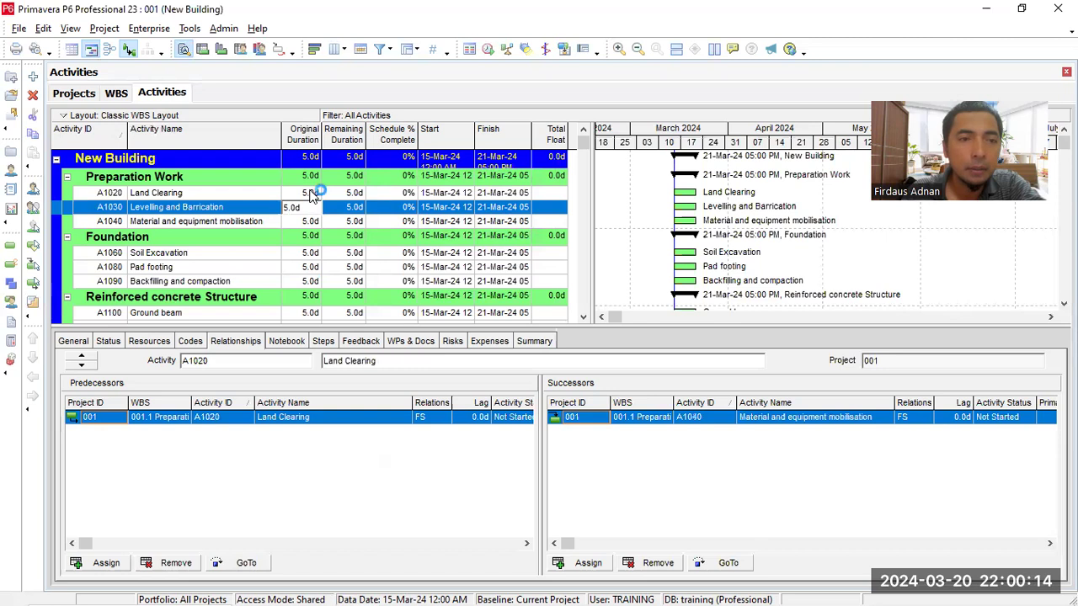
left_click(311, 209)
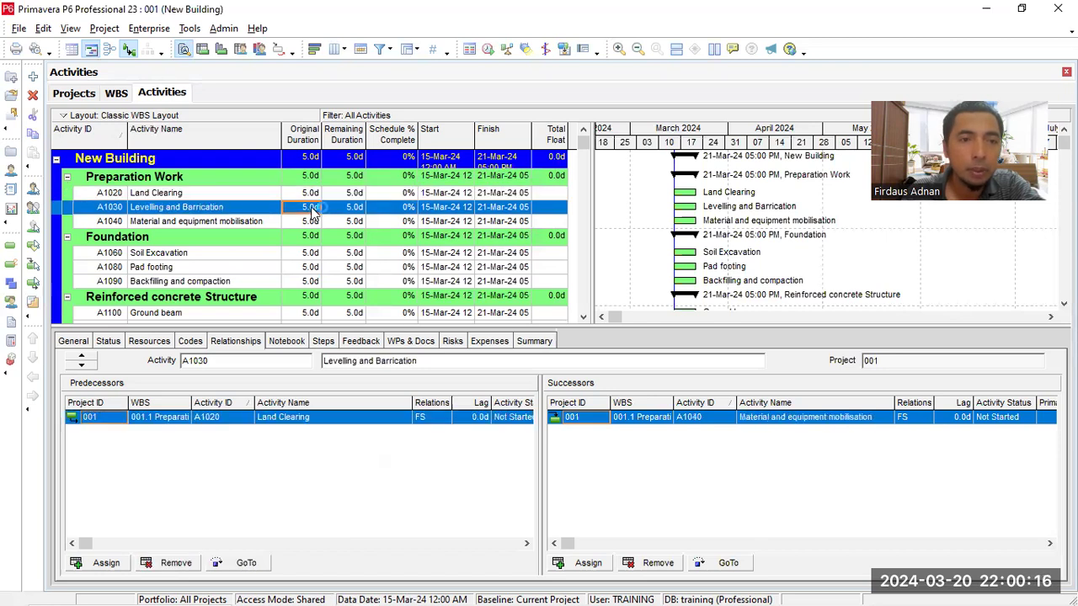
left_click(313, 222)
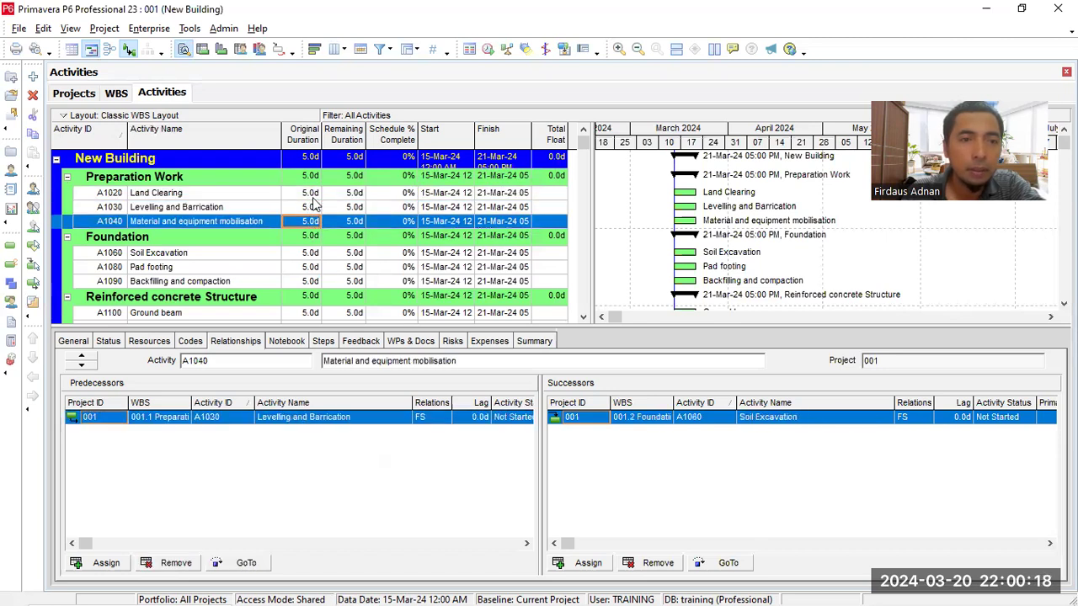
left_click(312, 195)
left_click(310, 210)
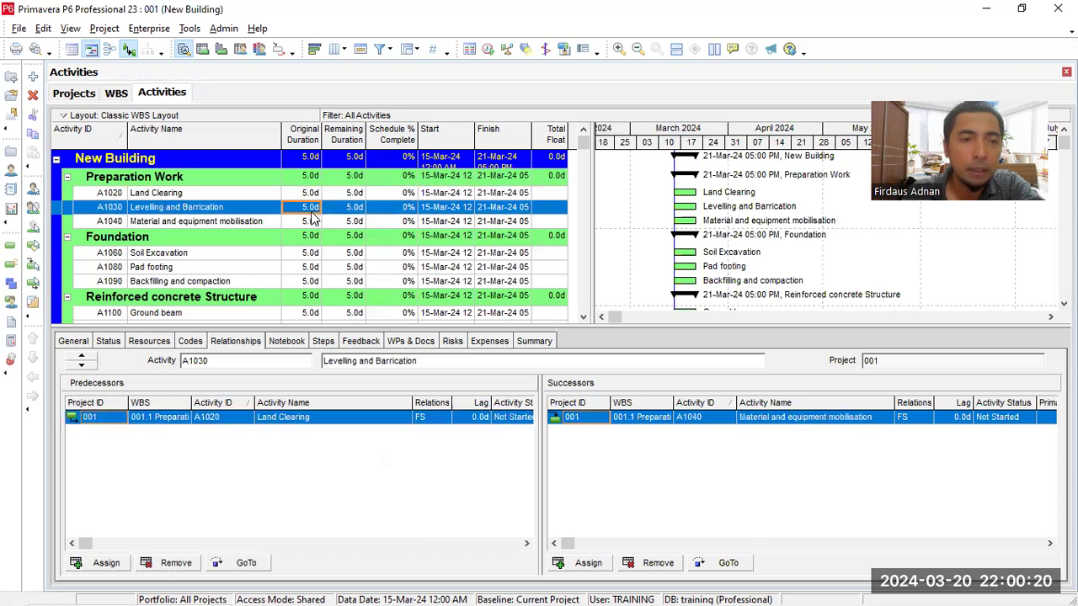
left_click(308, 221)
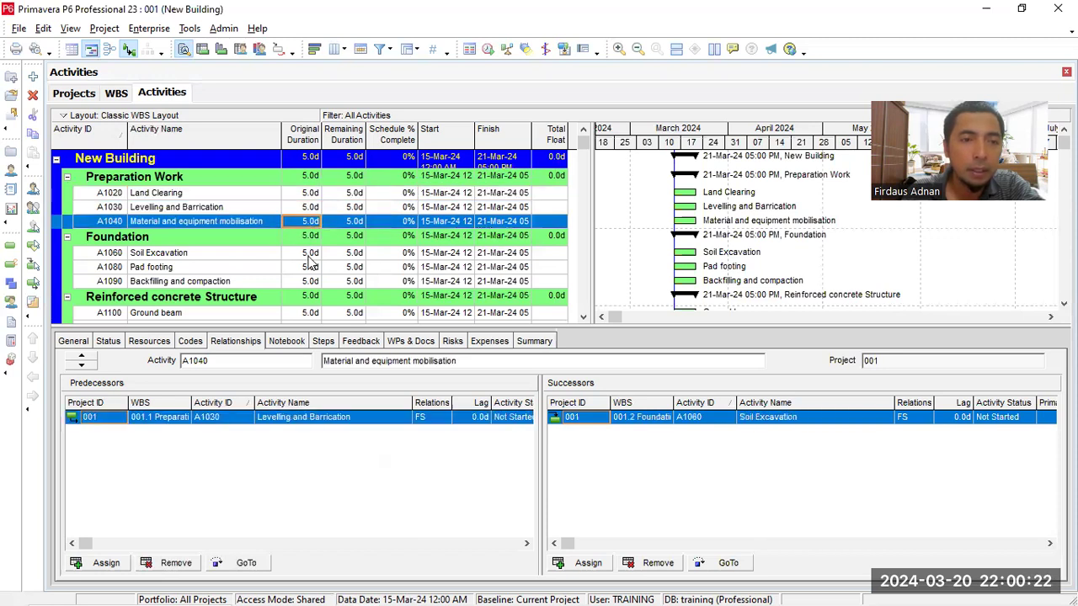
left_click(310, 255)
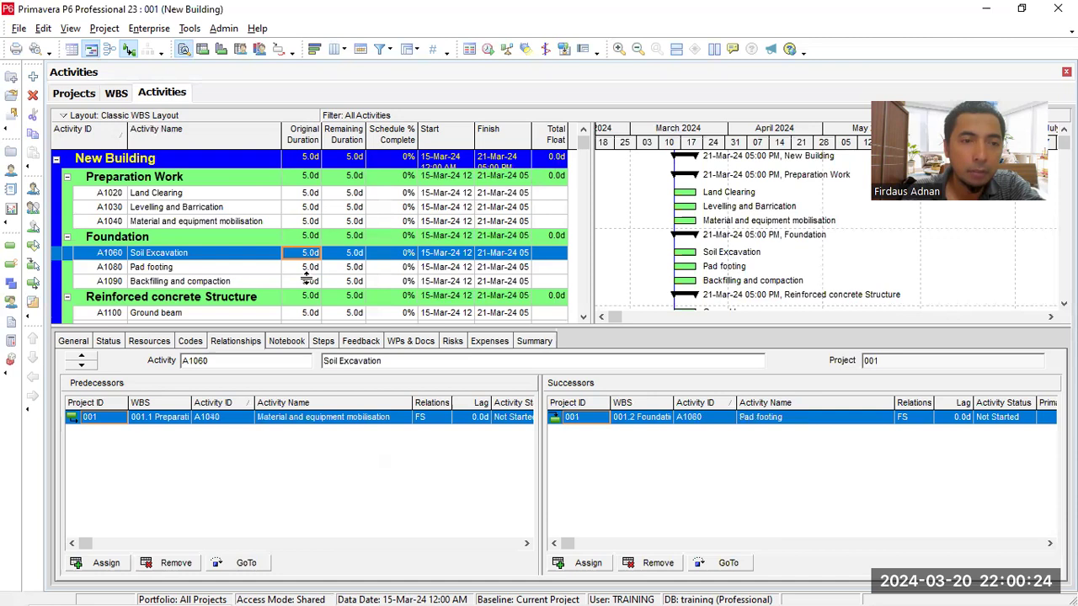
Step: Set the original duration of A1080 Pad footing in the Foundation group to 10 days
left_click(310, 268)
left_click(308, 267)
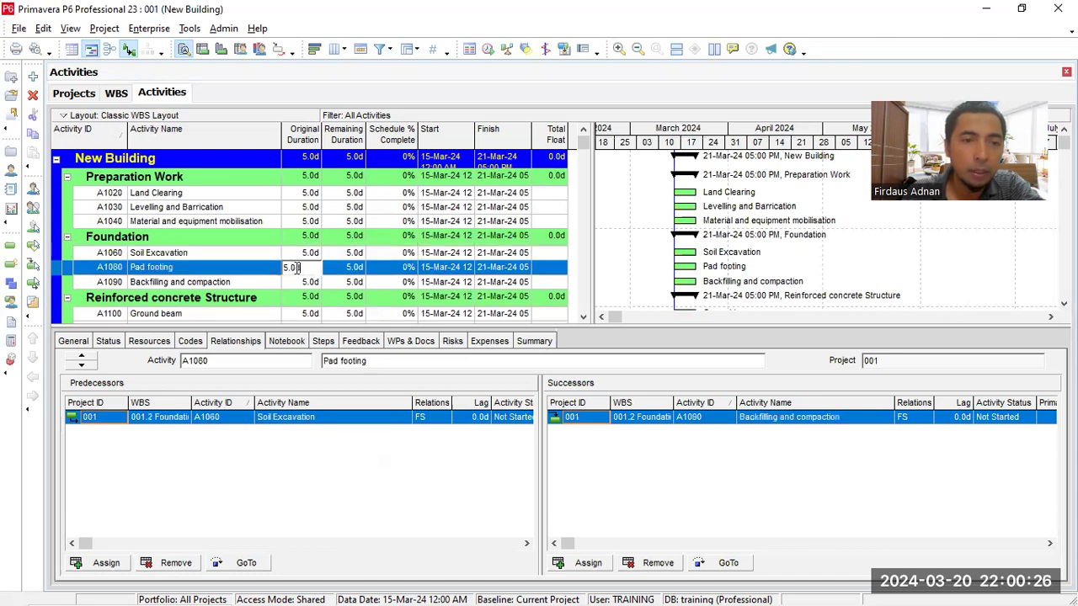
type("10")
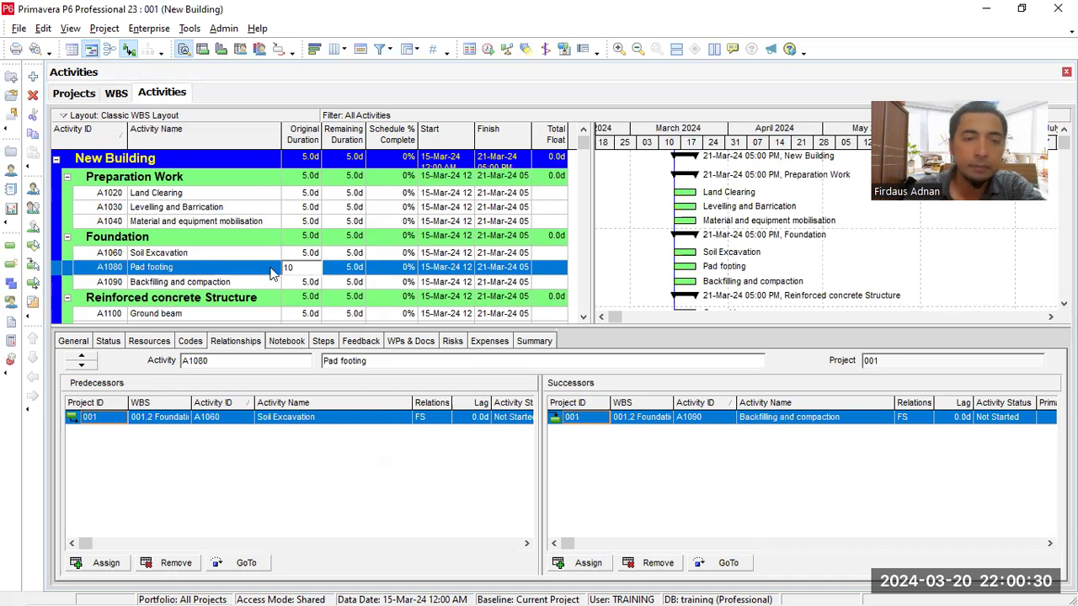
left_click(345, 283)
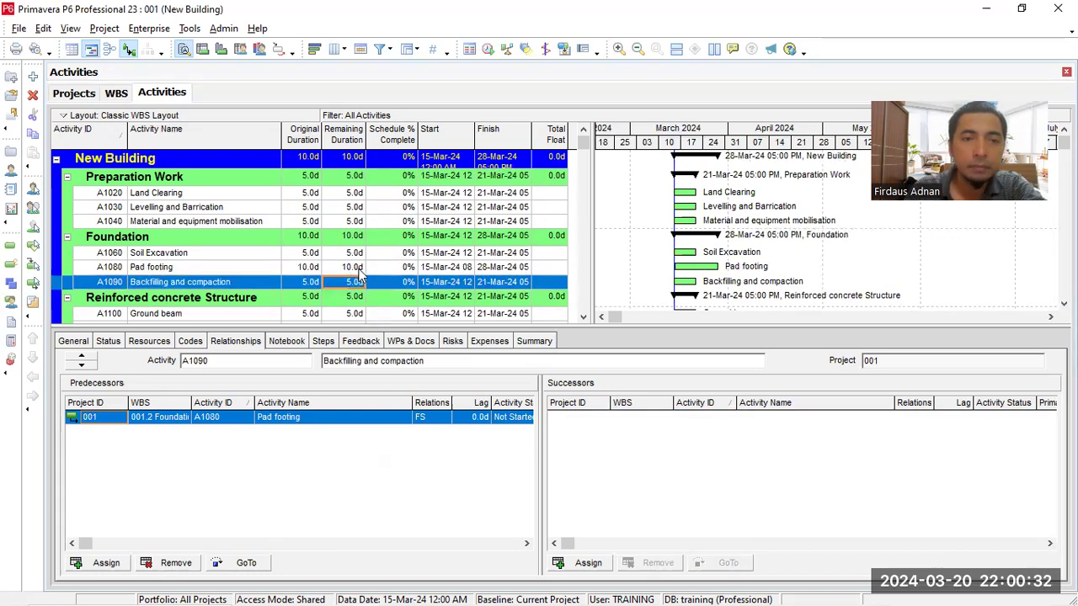
key("Up")
key("Down")
key("Left")
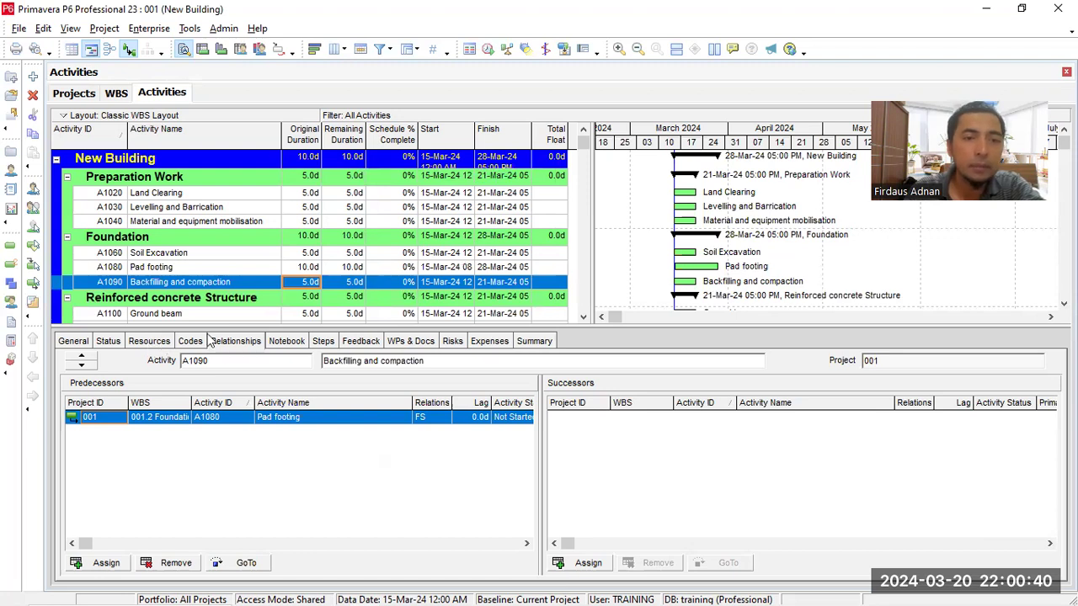
Step: Schedule the project with the option for all projects to use their own data date
left_click(280, 342)
left_click(236, 343)
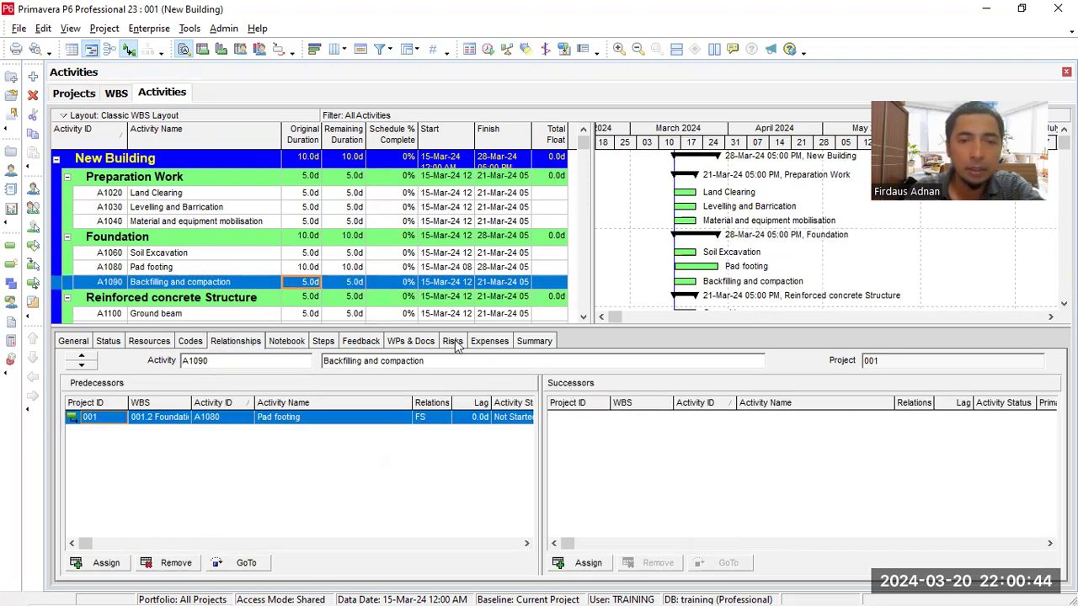
left_click(239, 269)
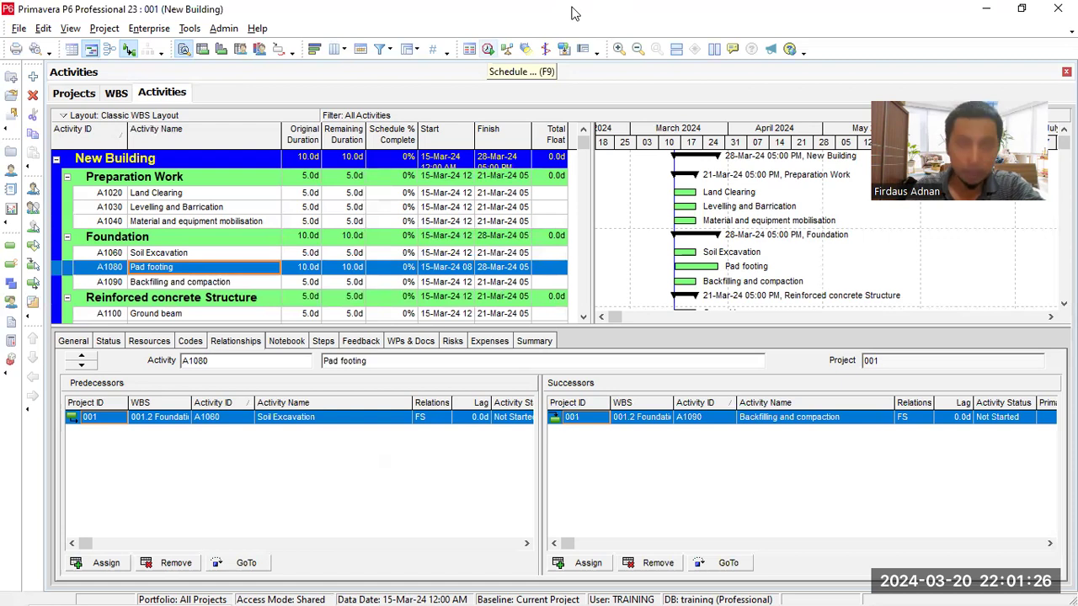
key("F9")
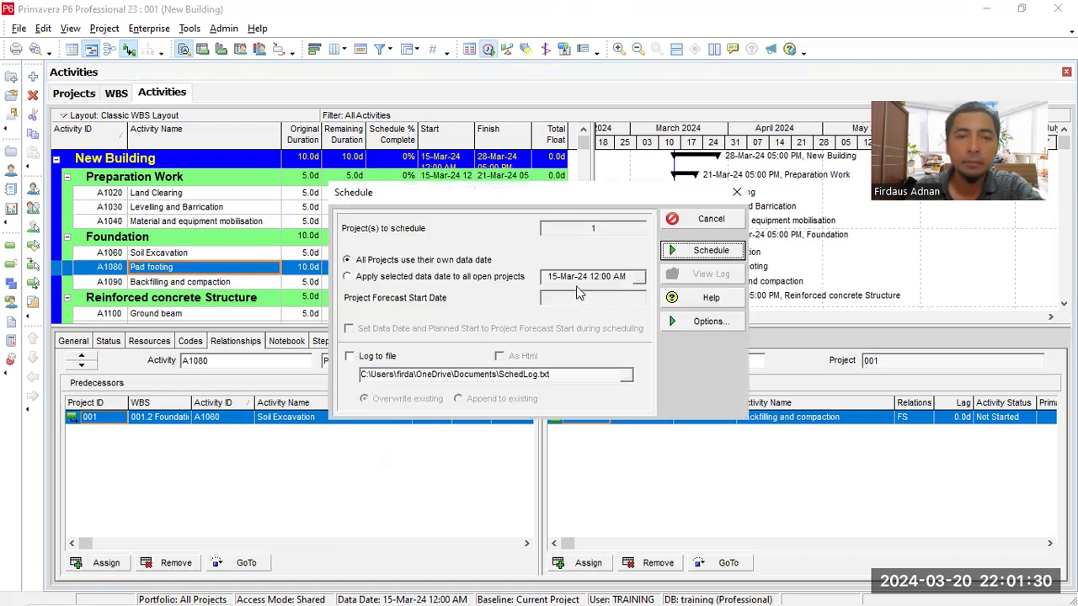
left_click(710, 251)
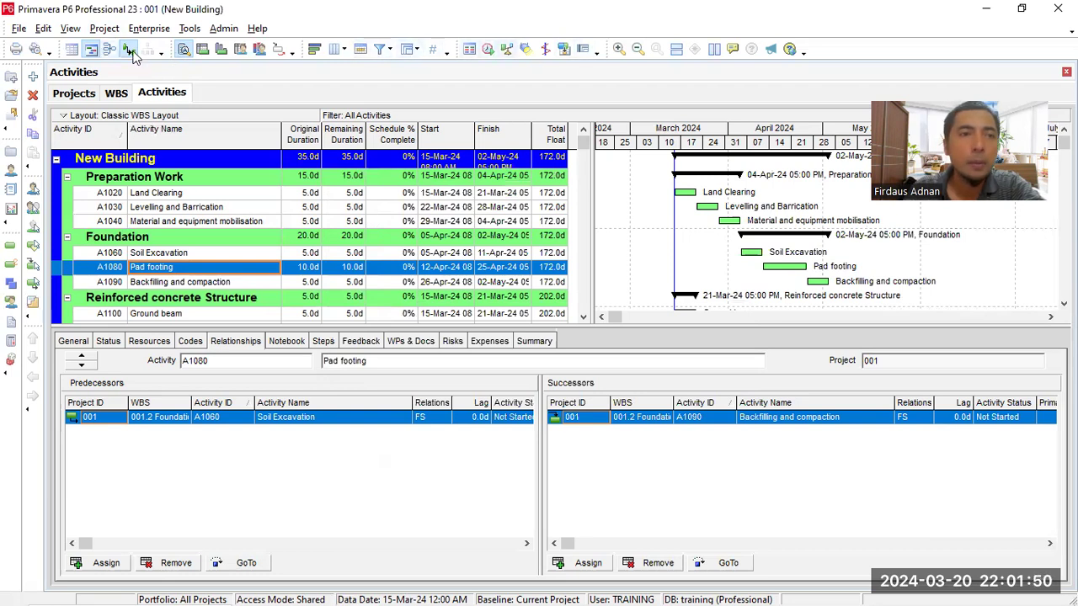
Step: Examine the scheduled bars and relationship lines of the Preparation Work and Foundation activities in the Gantt chart
left_click(627, 239)
scroll(714, 221, "down", 2)
scroll(714, 217, "up", 1)
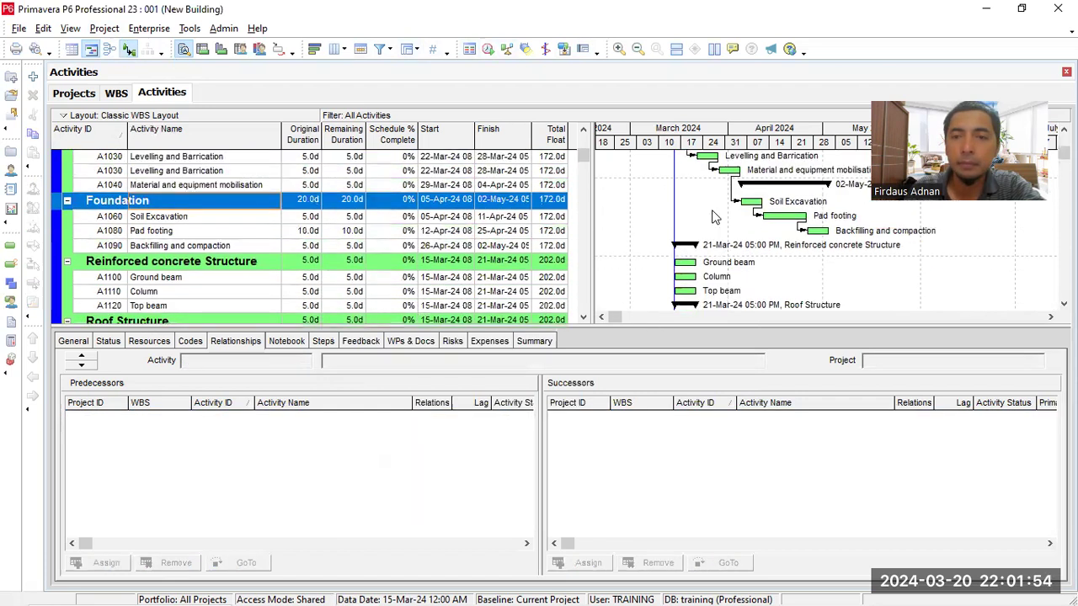
scroll(714, 217, "up", 1)
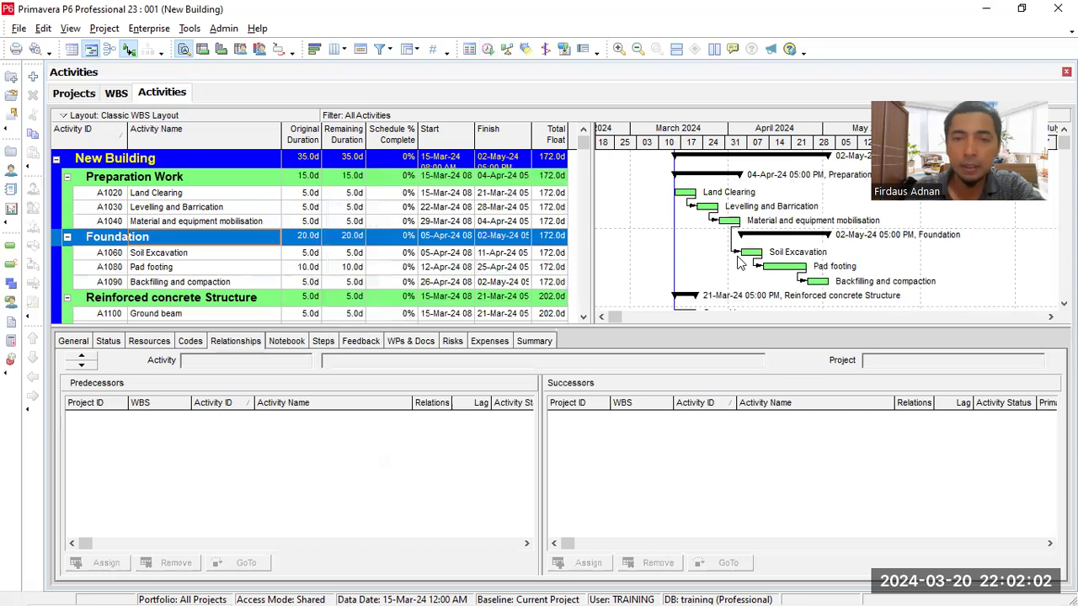
left_click(148, 342)
left_click(234, 342)
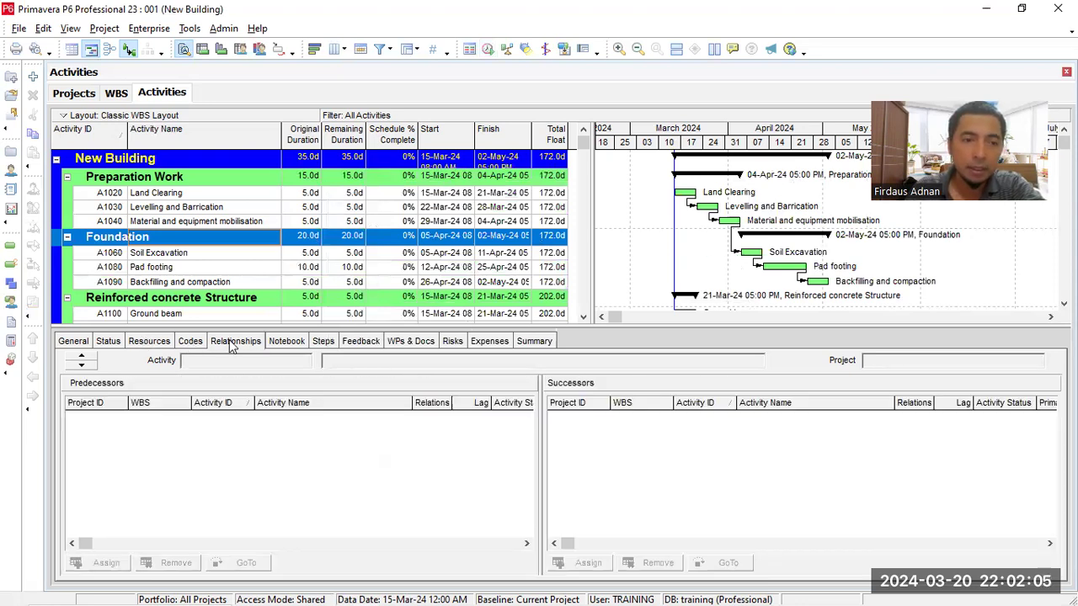
Step: Check the links of A1030 Levelling and Barrication and look through the remaining WBS groups down to Electrical Work
left_click(179, 208)
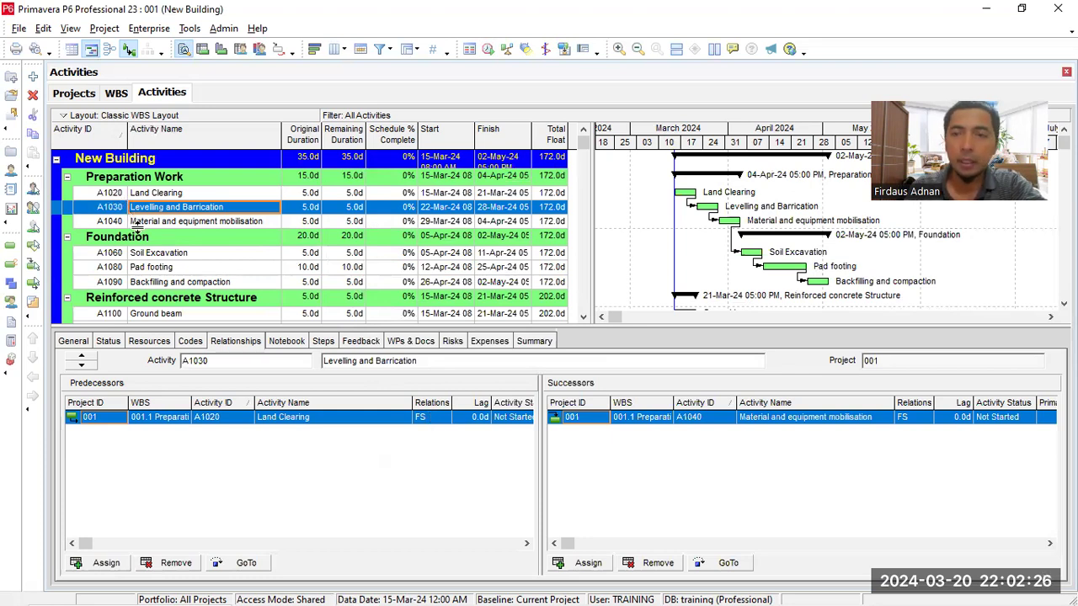
scroll(134, 227, "down", 2)
scroll(143, 242, "up", 2)
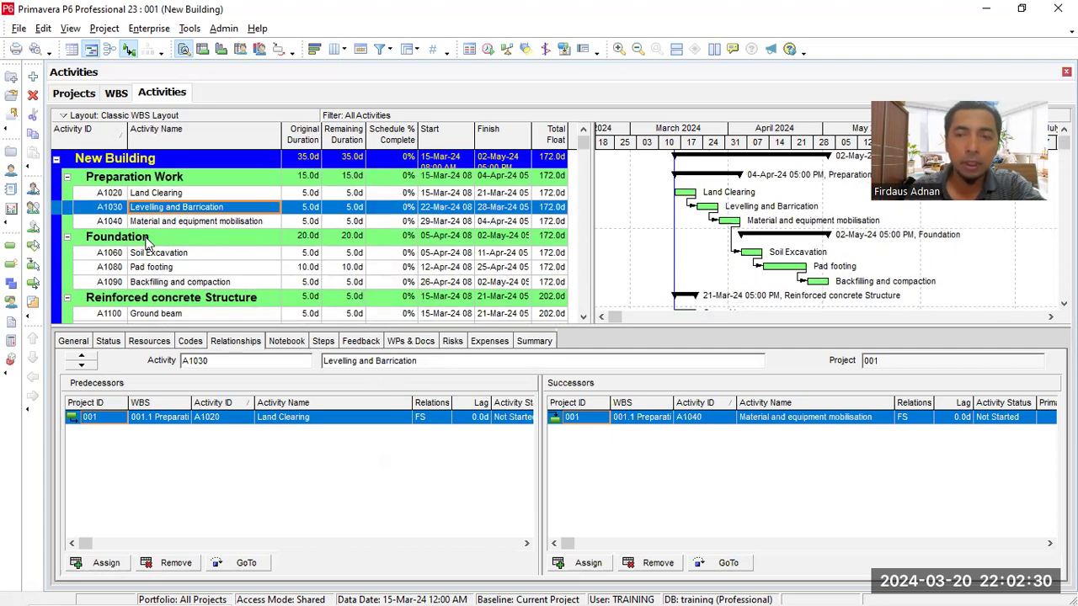
scroll(147, 242, "down", 3)
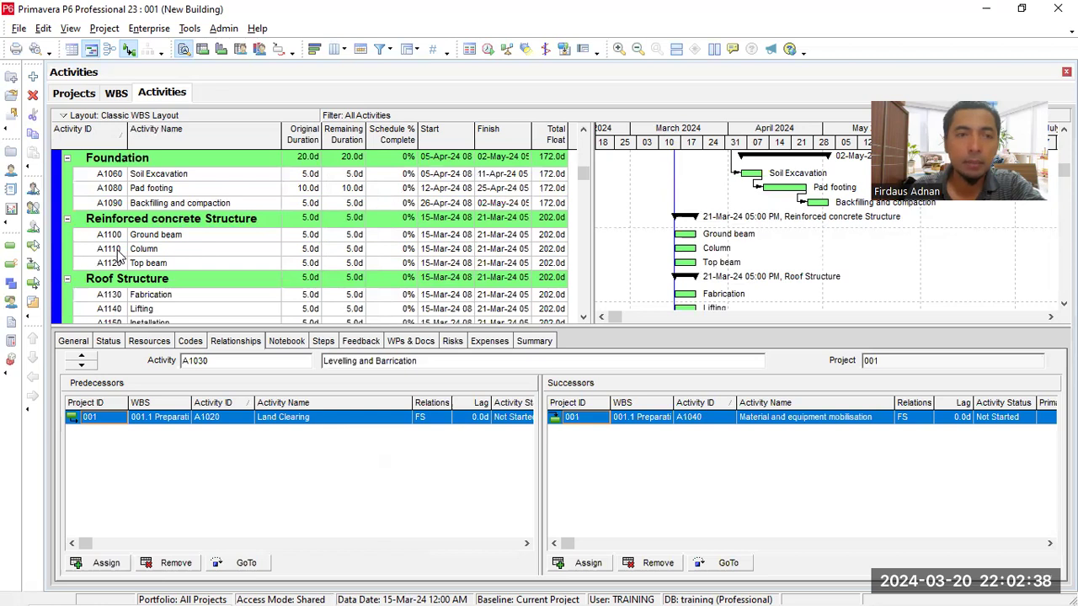
scroll(117, 254, "up", 3)
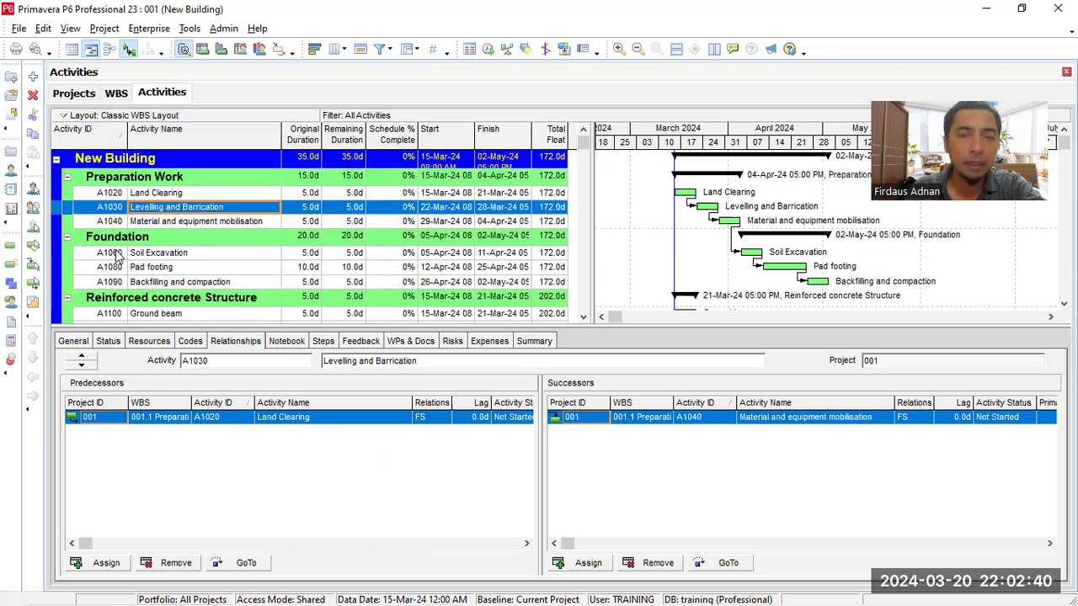
scroll(118, 256, "down", 5)
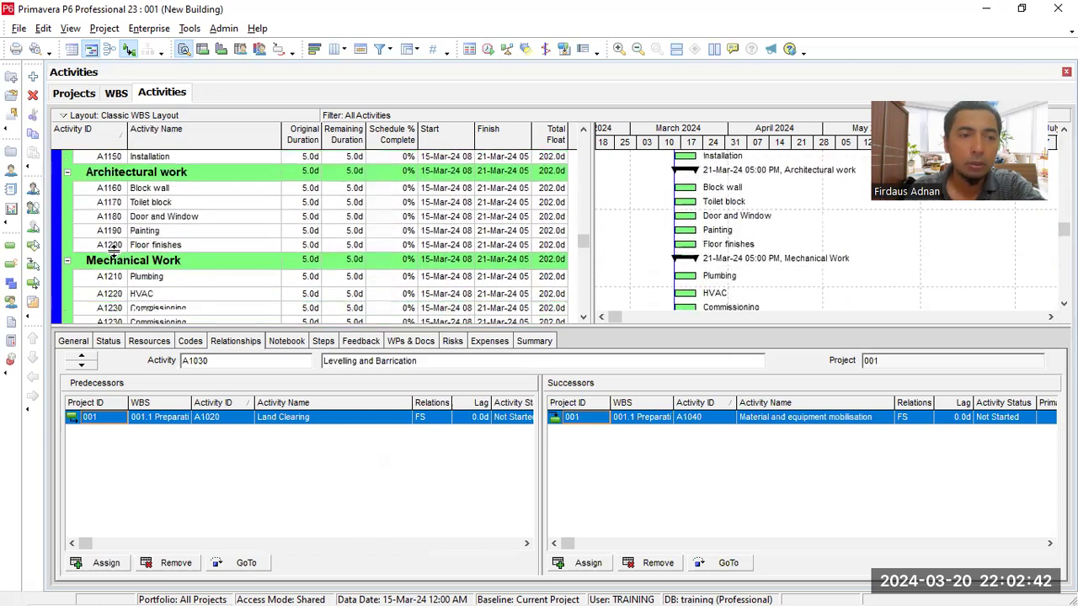
scroll(112, 250, "down", 2)
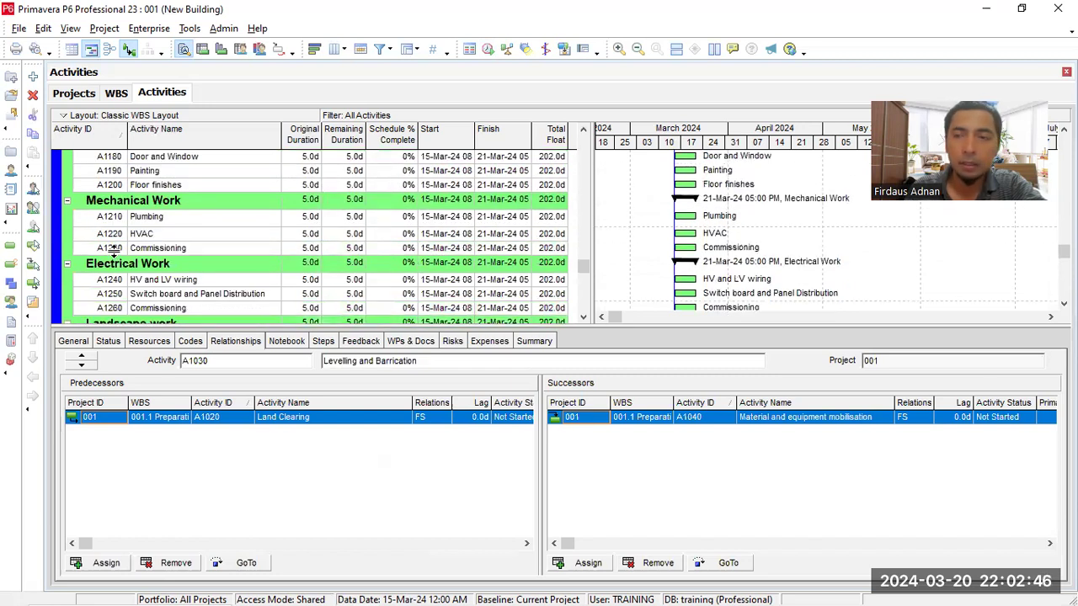
scroll(180, 241, "up", 4)
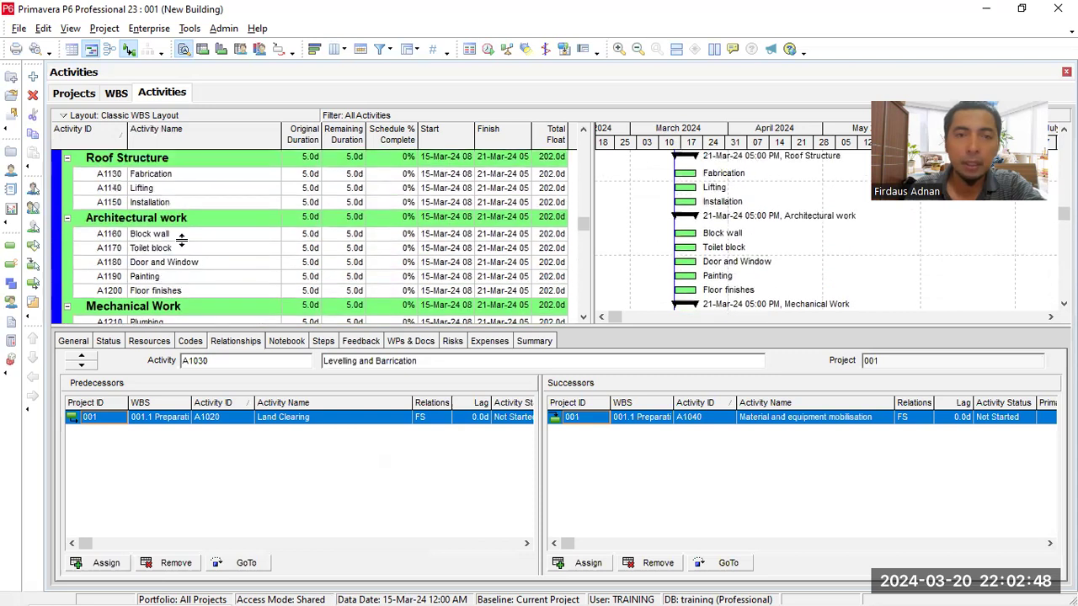